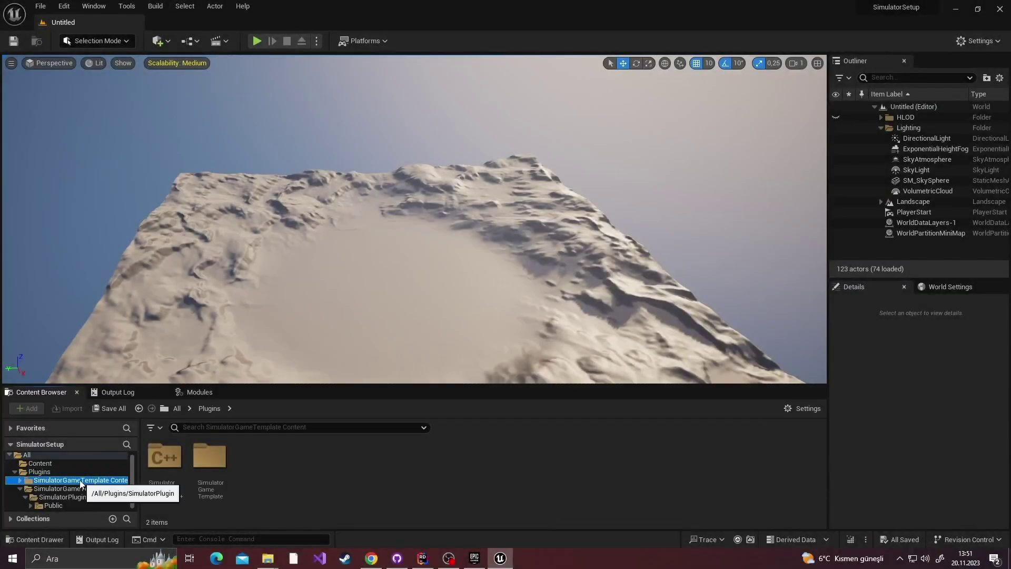
Load Simulator_Default_Map from the SimulatorGameTemplate Levels folder
click(79, 480)
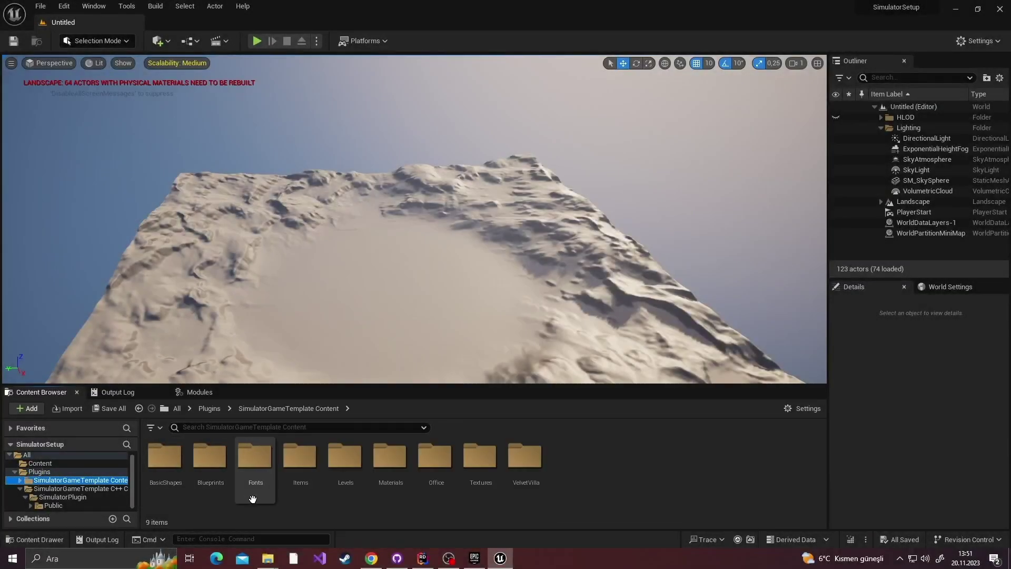
double_click(341, 479)
click(164, 464)
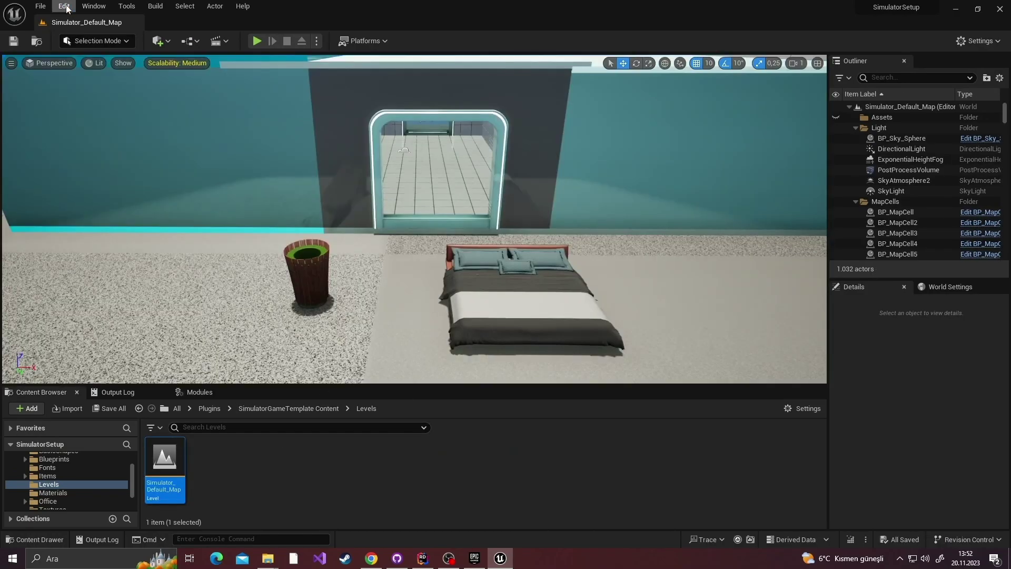
In Maps & Modes, set Game Instance Class to BP_MyGameInstance and Default GameMode to BP_GameModeBase
click(64, 6)
click(106, 167)
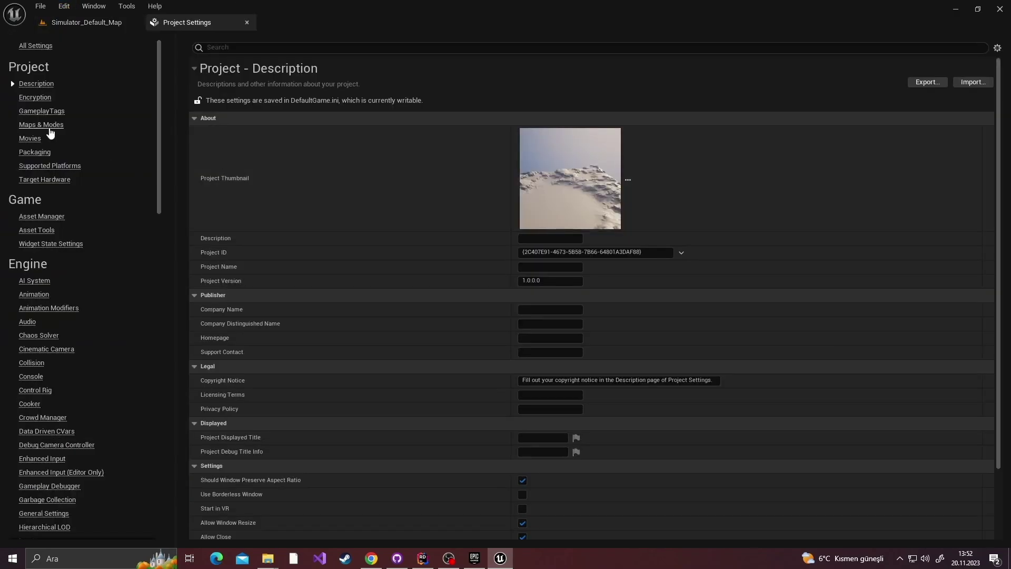
click(46, 127)
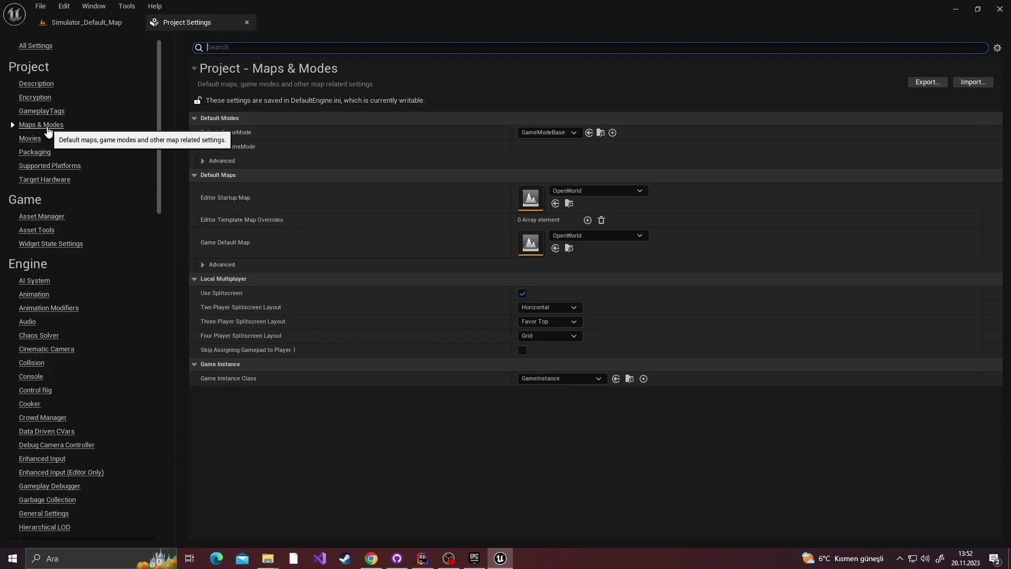
click(539, 379)
click(553, 403)
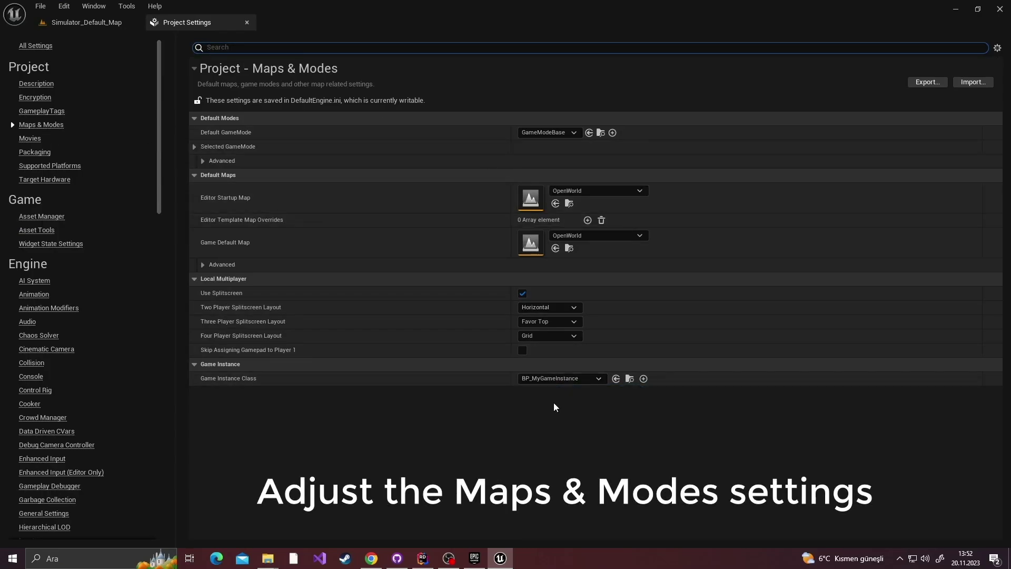
click(547, 132)
click(562, 159)
click(194, 146)
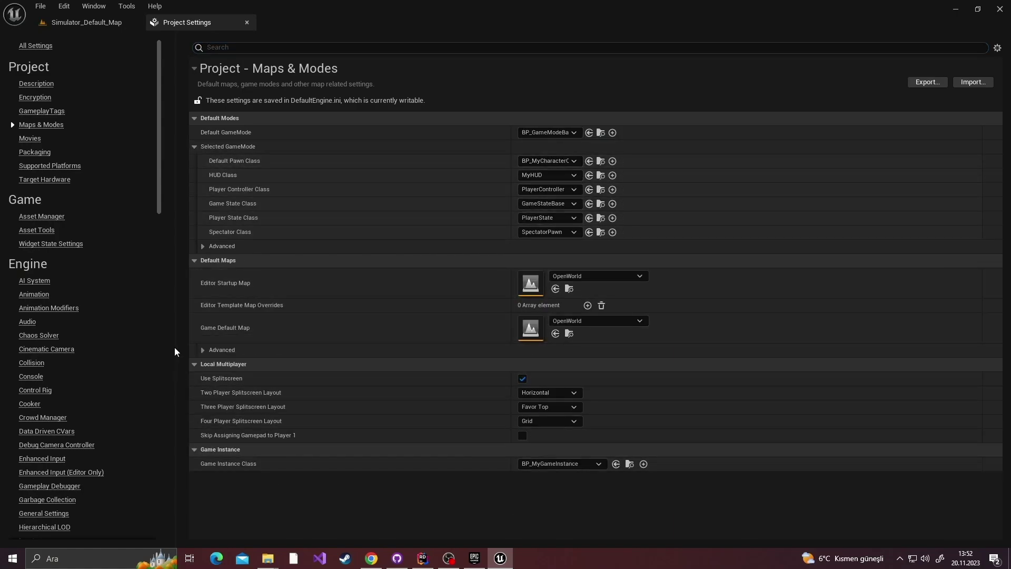
Set both the Editor Startup Map and Game Default Map to Simulator_Default_Map
click(584, 276)
click(621, 397)
click(595, 321)
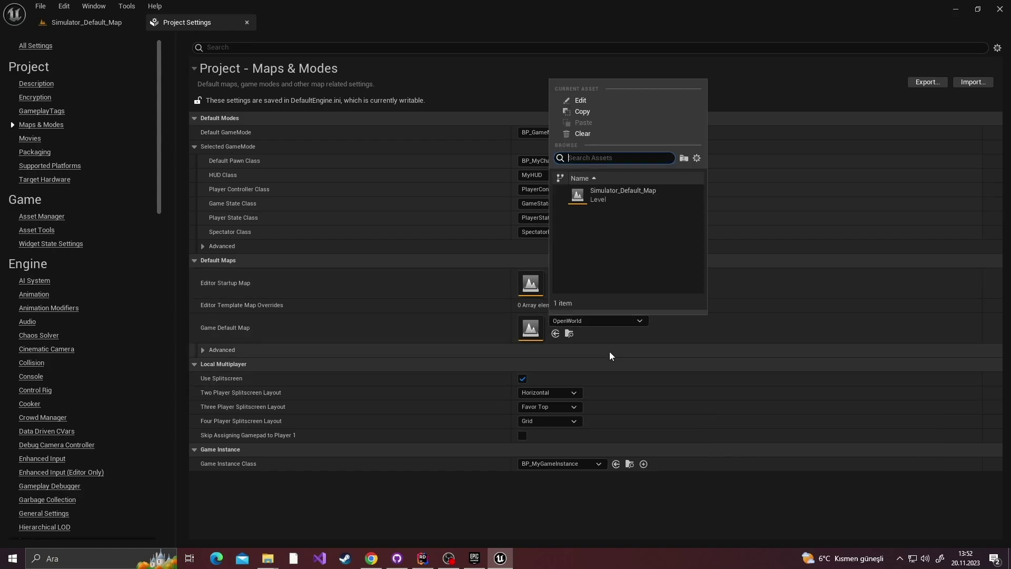
click(606, 192)
scroll(47, 306, down, 2)
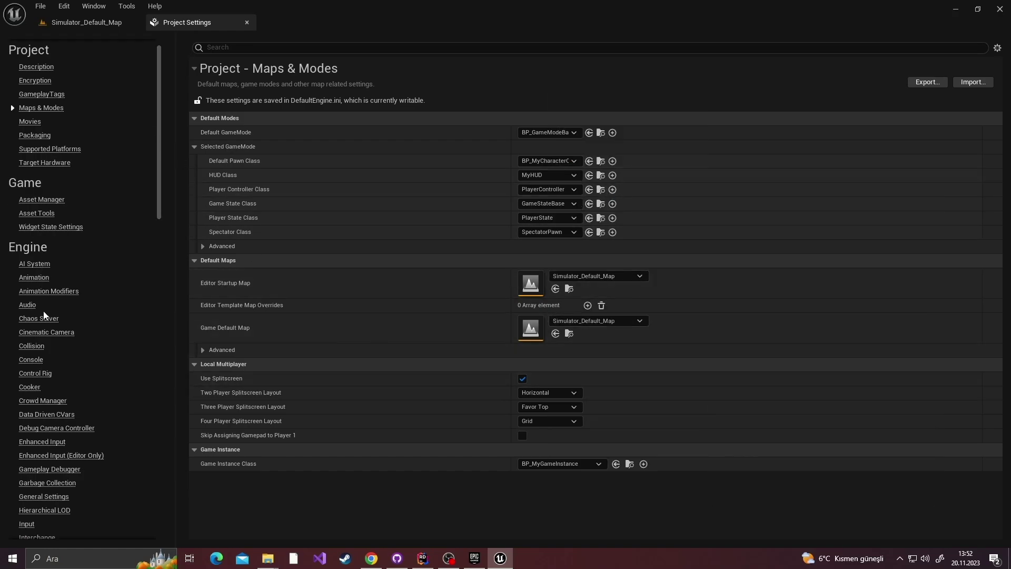
Add a Bin trace channel in the Collision settings with default response Ignore
click(32, 329)
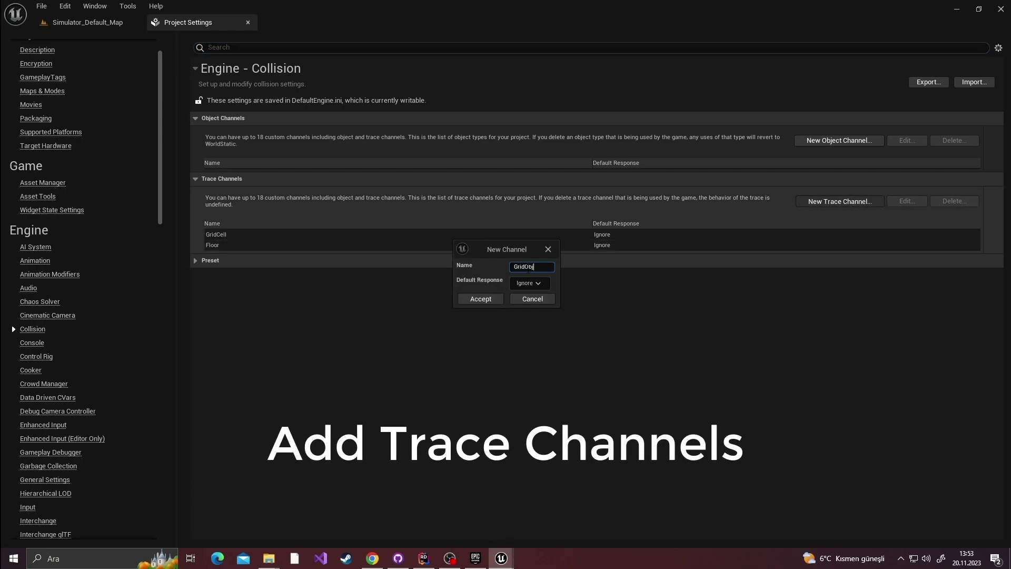
text(Bin)
key(Return)
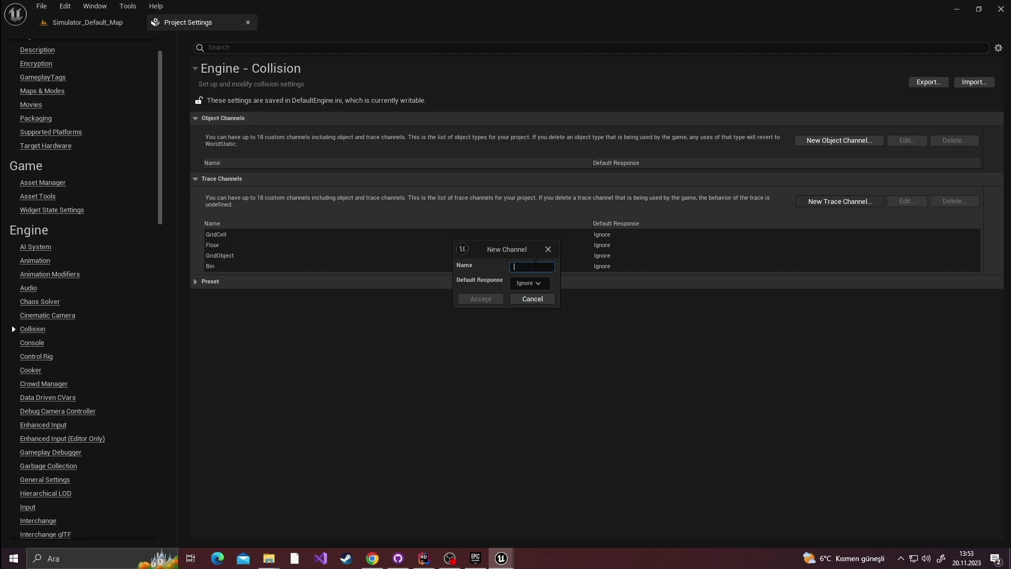
scroll(37, 406, down, 2)
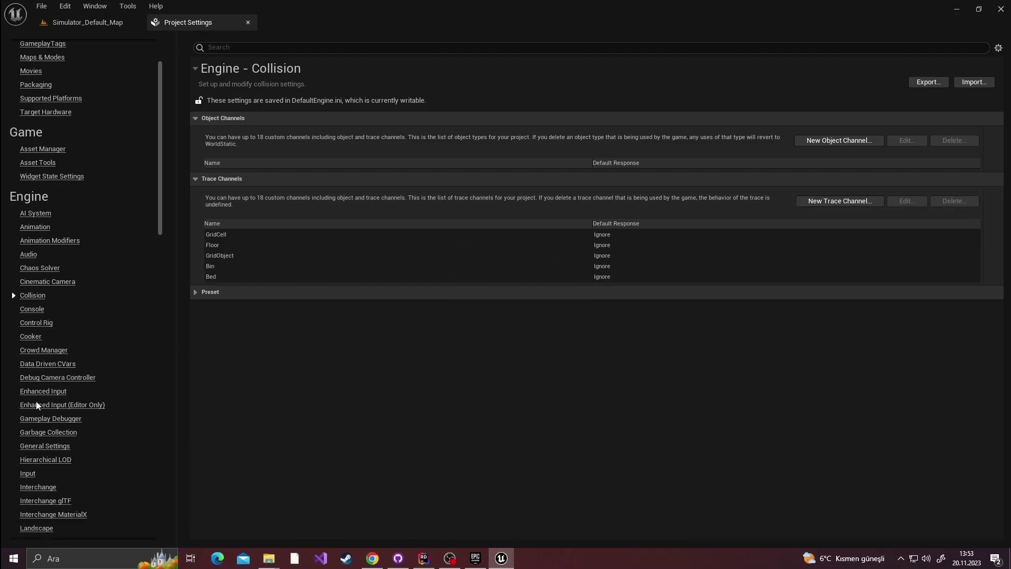
click(29, 474)
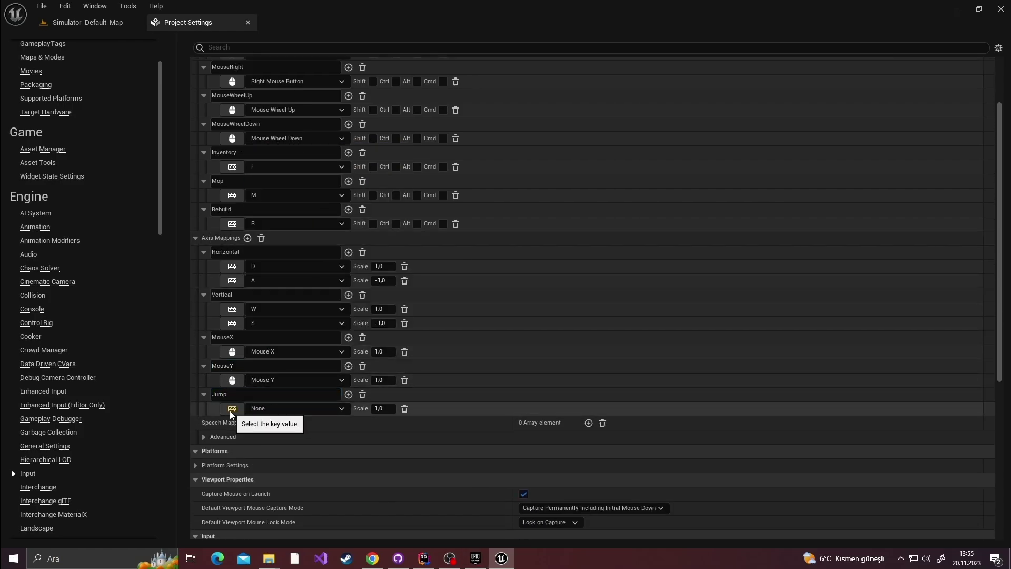
Bind the Jump axis mapping to Space Bar
key(space)
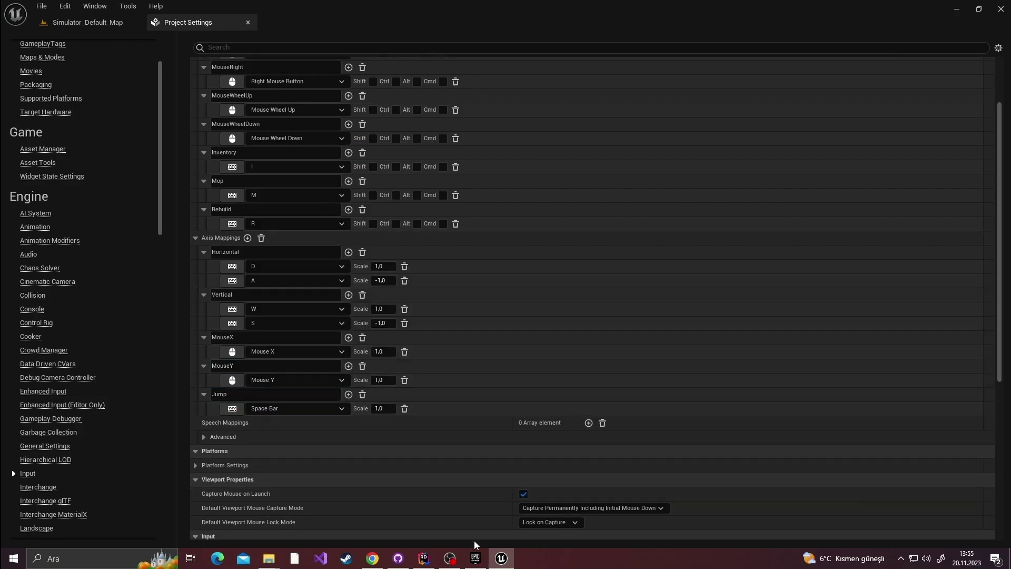
scroll(83, 337, down, 5)
Set Floor2's StaticMeshComponent Floor trace response to Block and save the level
click(248, 23)
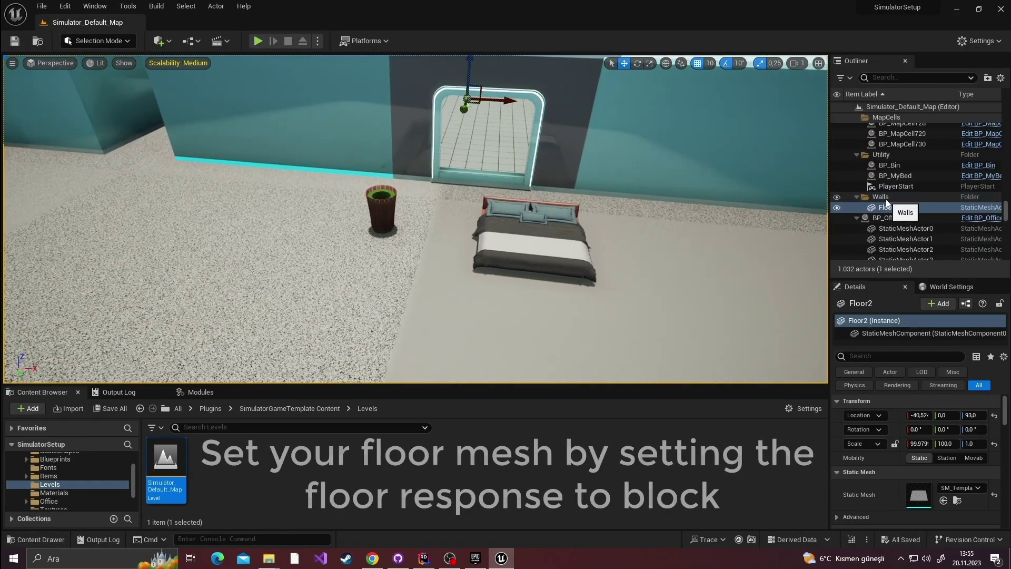
click(888, 207)
scroll(915, 429, down, 3)
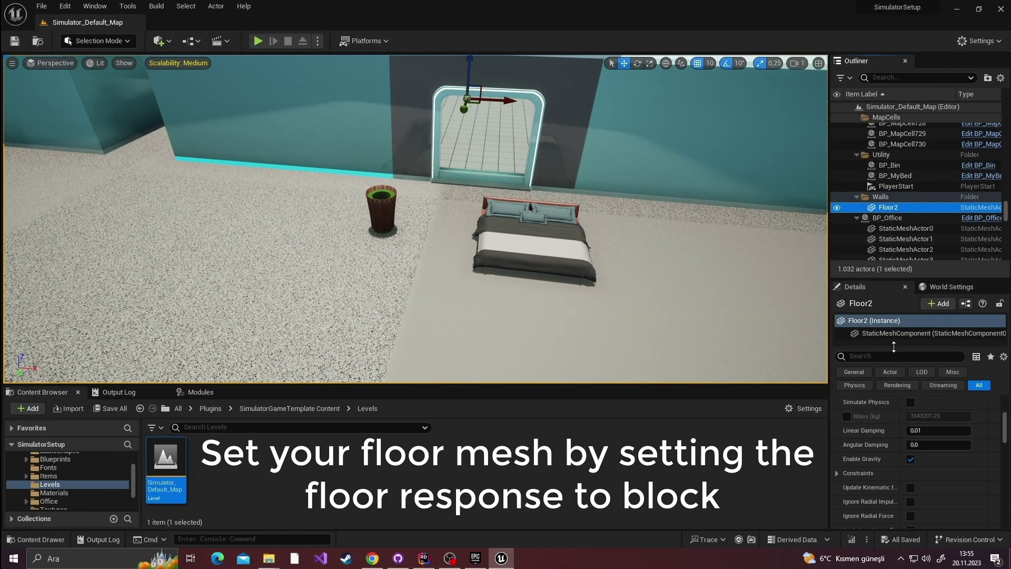
click(929, 333)
scroll(894, 427, down, 5)
scroll(890, 442, down, 4)
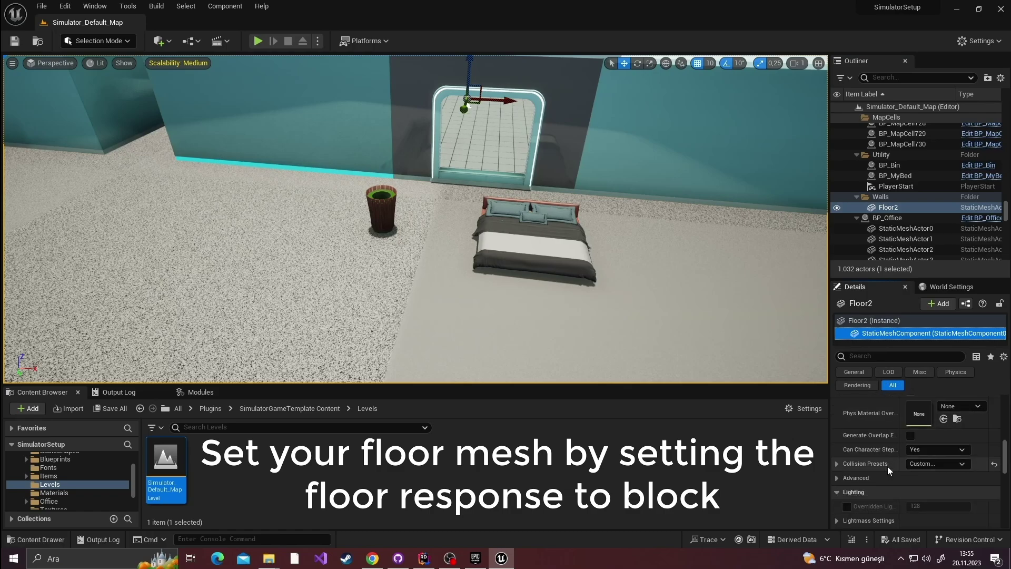
scroll(869, 458, down, 3)
scroll(895, 452, down, 3)
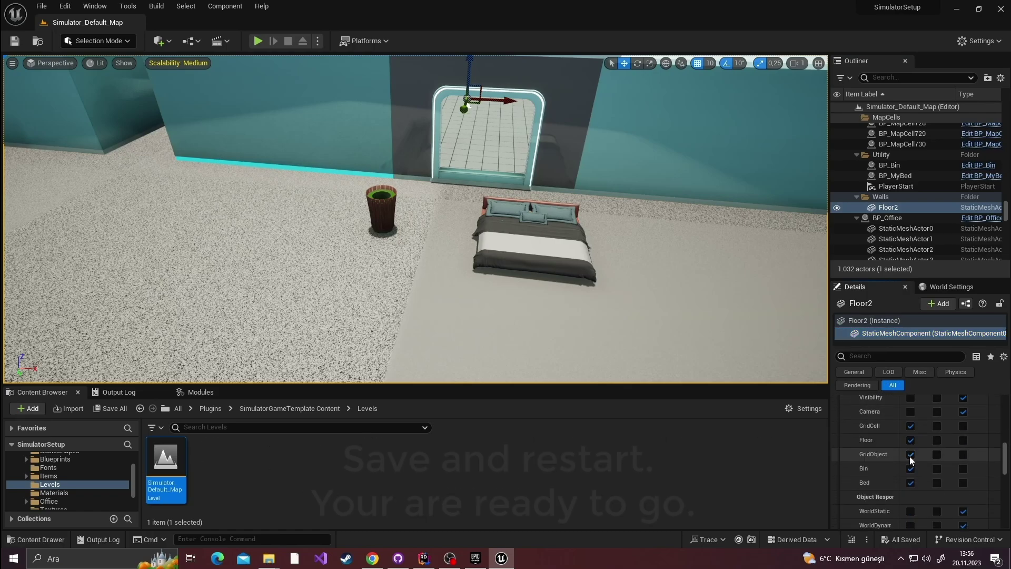
scroll(965, 443, up, 2)
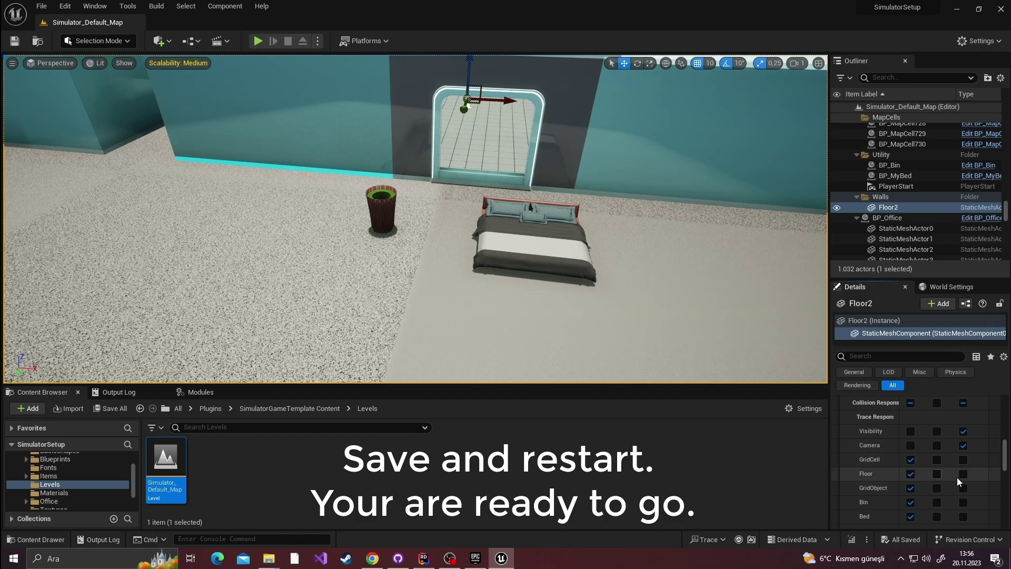
scroll(964, 472, down, 3)
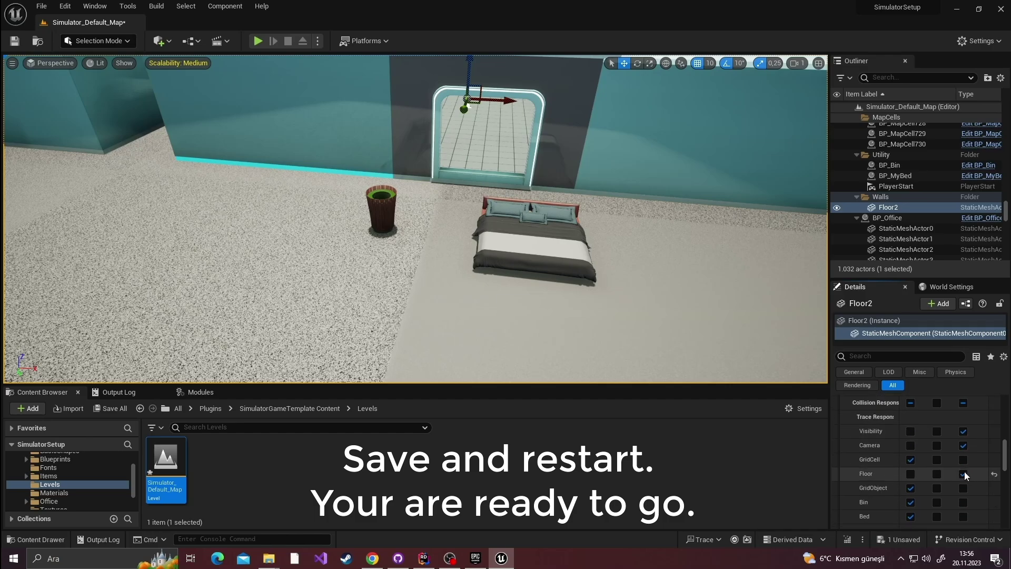
key(ctrl+s)
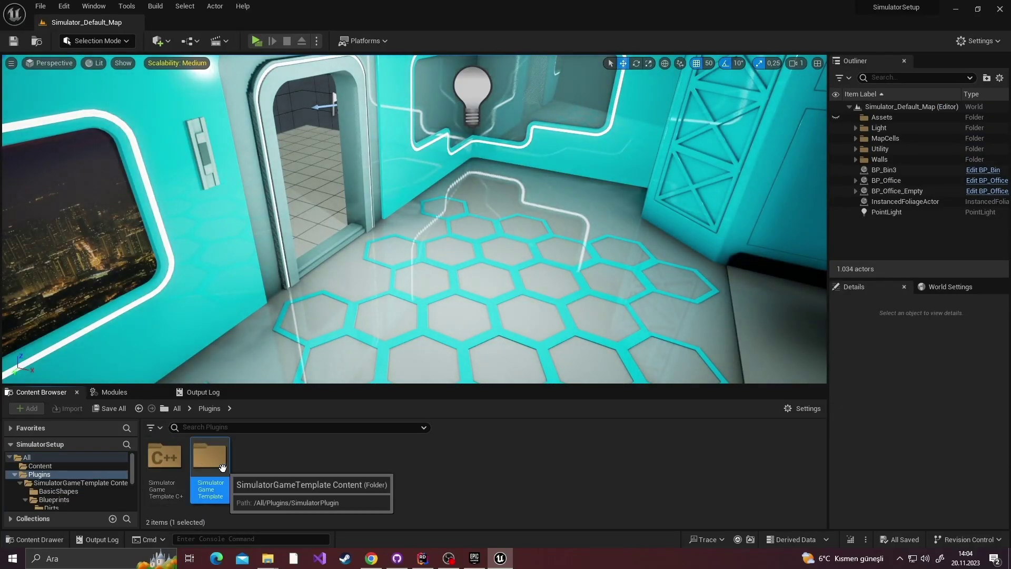
Place a BP_MapCell from Blueprints/Utility onto the office floor and focus on it
double_click(222, 467)
double_click(211, 461)
double_click(299, 458)
click(212, 465)
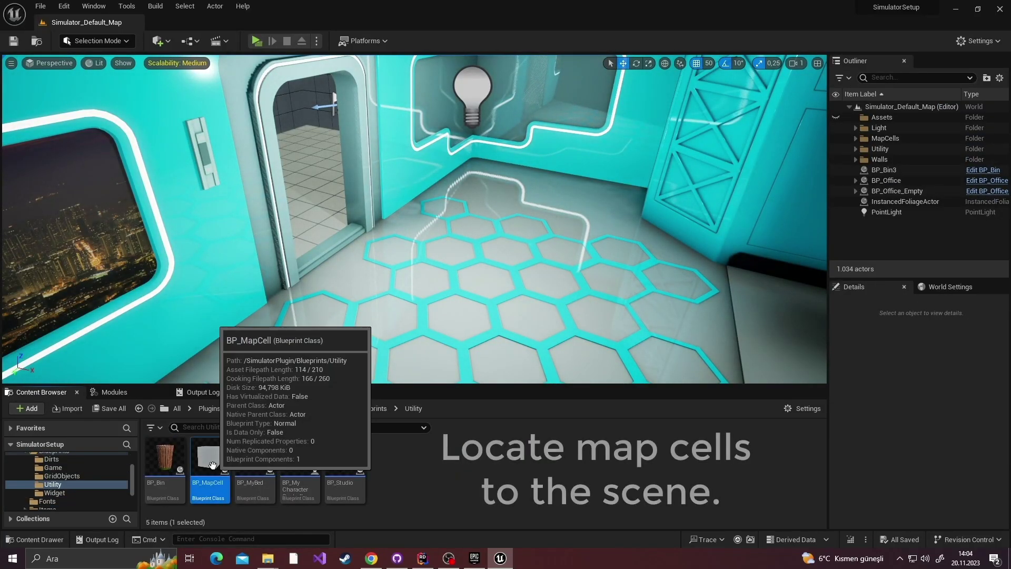
drag(213, 464, 384, 266)
key(f)
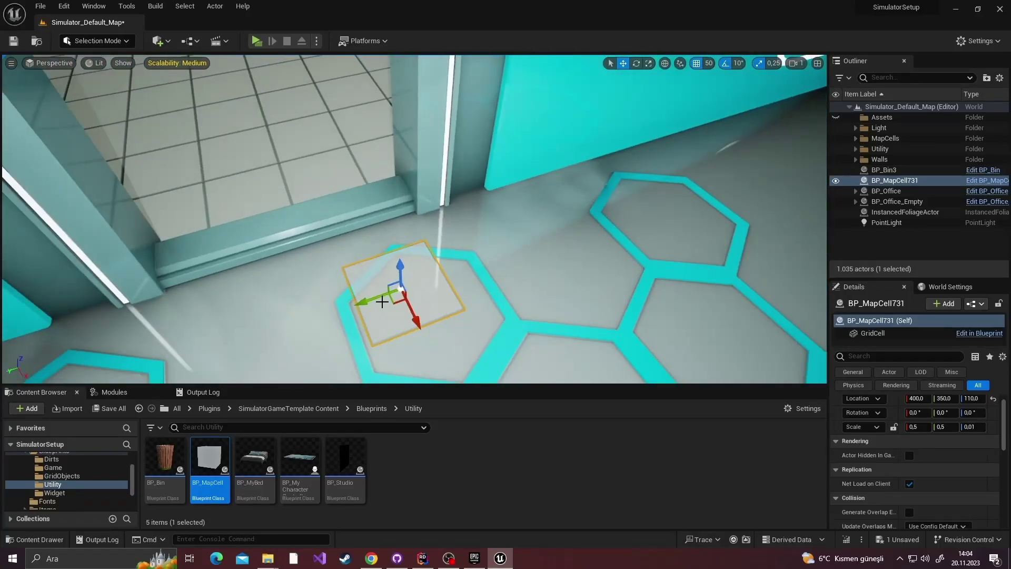
Duplicate the cell into a 6×6 grid, reset grid snap to 5, and save
mouse_move(385, 183)
alt+mouse_down()
mouse_move(528, 225)
mouse_move(529, 295)
alt+mouse_up()
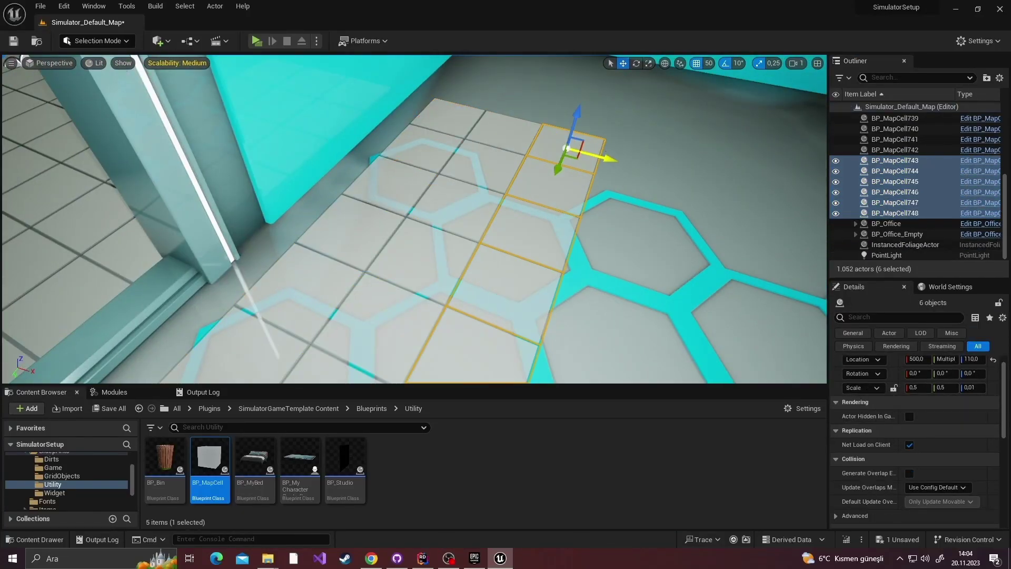
mouse_move(528, 295)
right_down()
mouse_move(609, 201)
mouse_move(703, 135)
mouse_move(685, 158)
mouse_move(268, 56)
right_up()
key([)
click(268, 55)
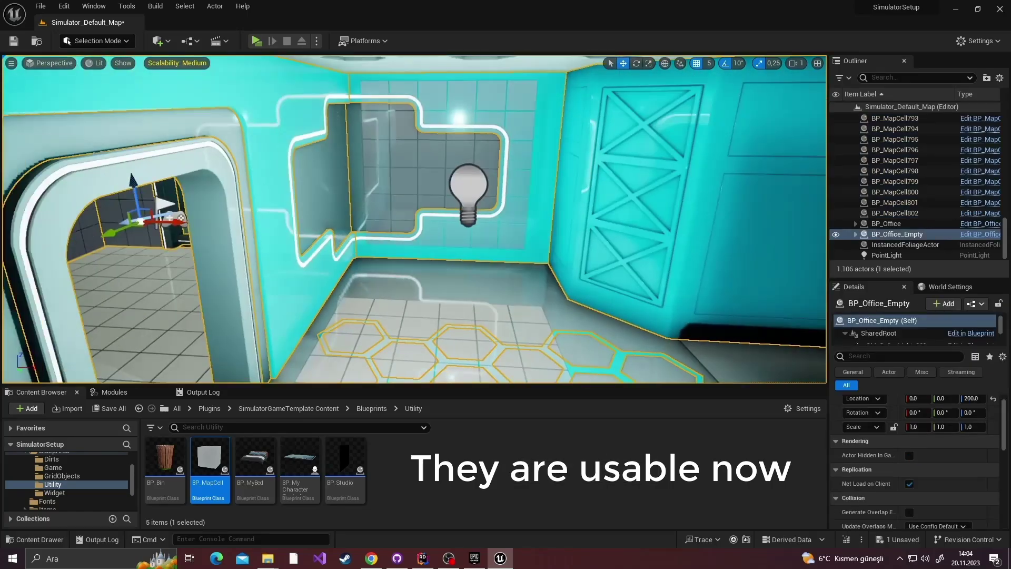
key(ctrl+s)
Start a play-test and buy a sofa from the shop's seat items, placing it on the floor
key(w)
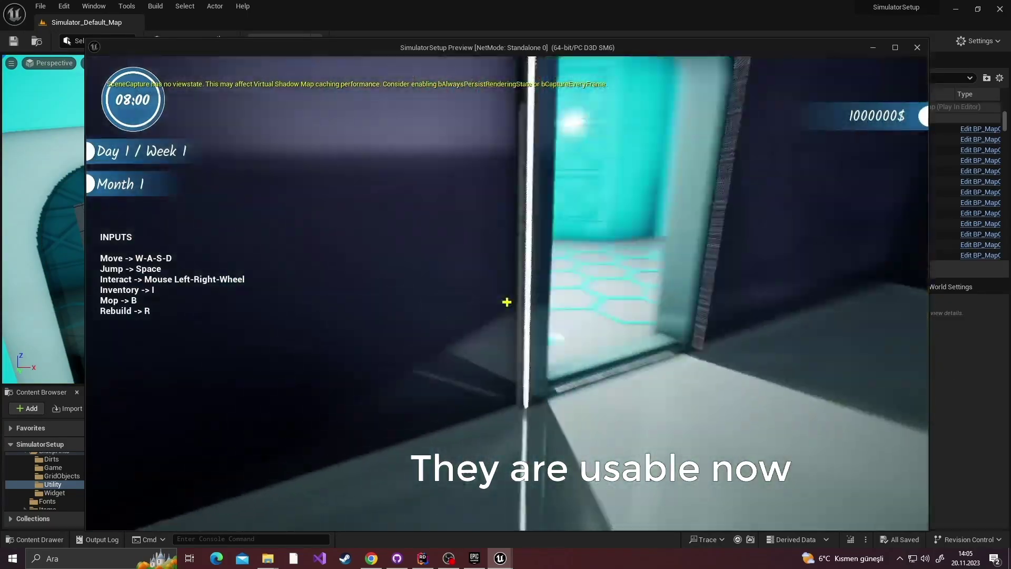
key(b)
key(b)
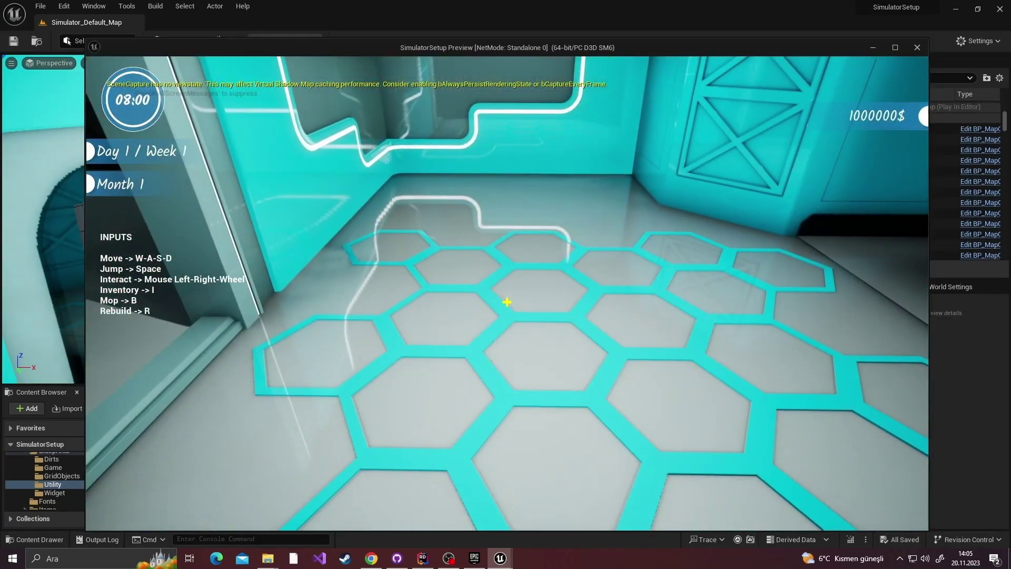
key(i)
click(224, 152)
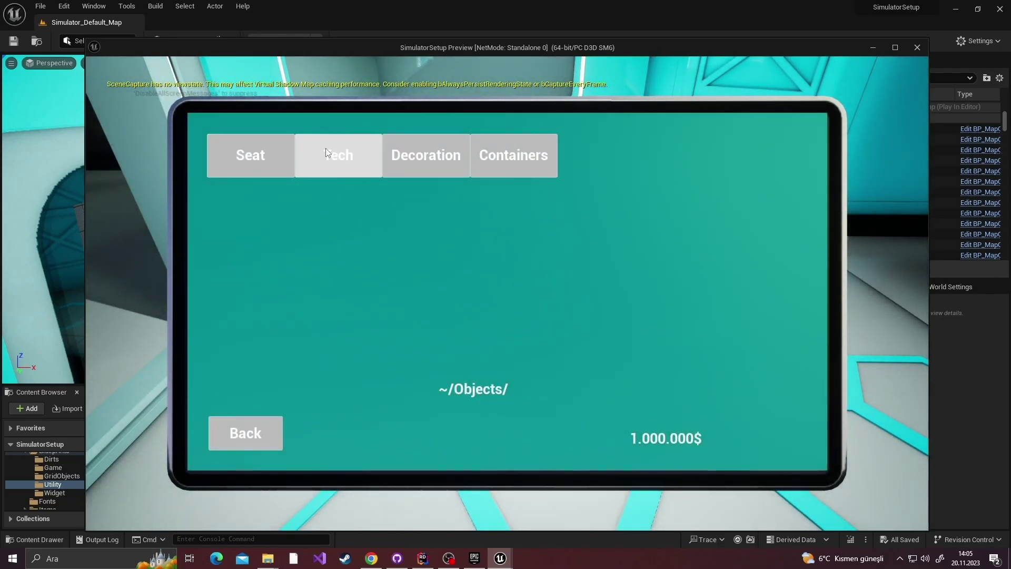
click(276, 164)
click(302, 171)
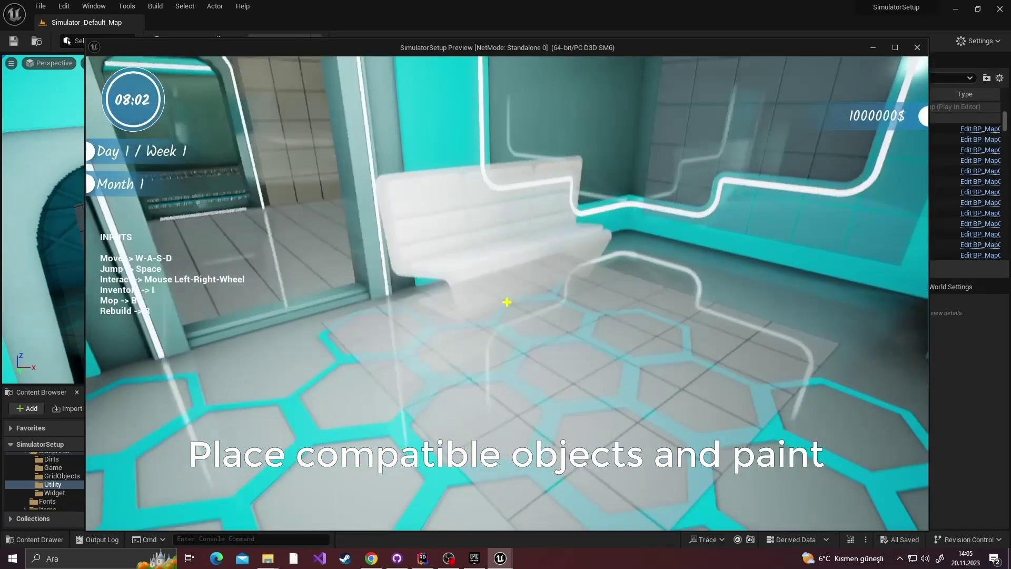
click(506, 302)
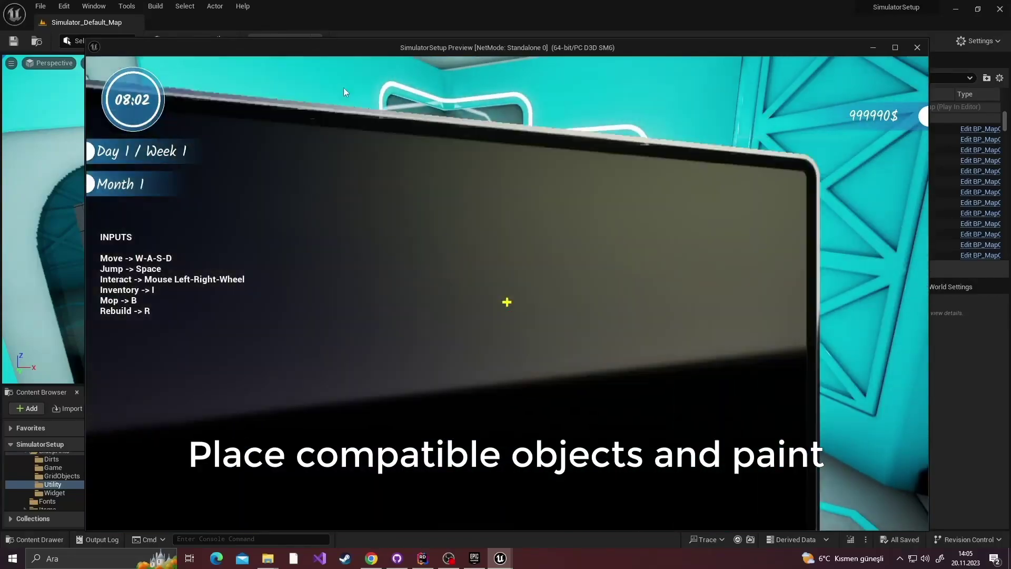
Buy the purple painting from decorations and hang two on the wall
click(226, 154)
click(405, 153)
click(237, 163)
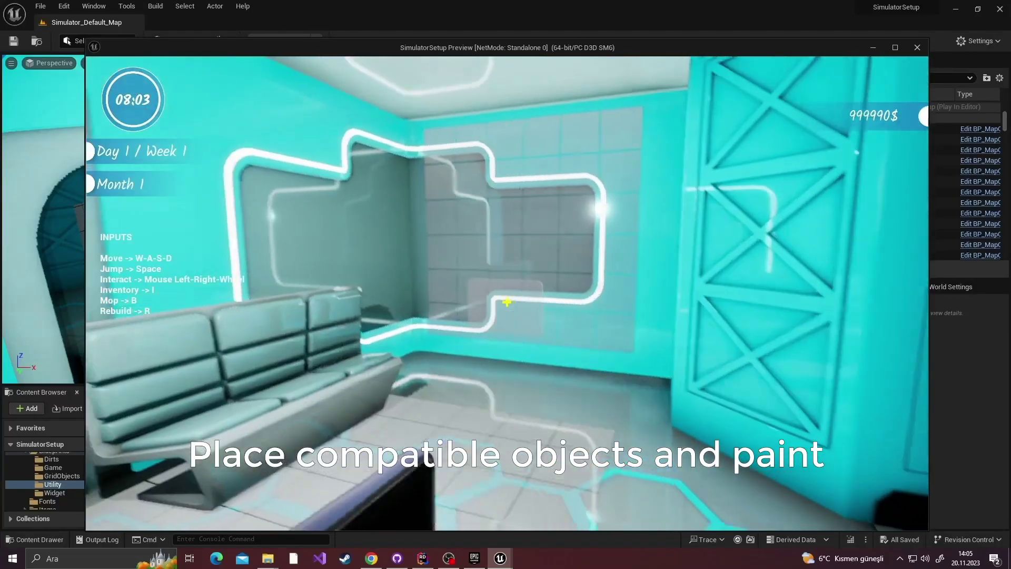
click(506, 302)
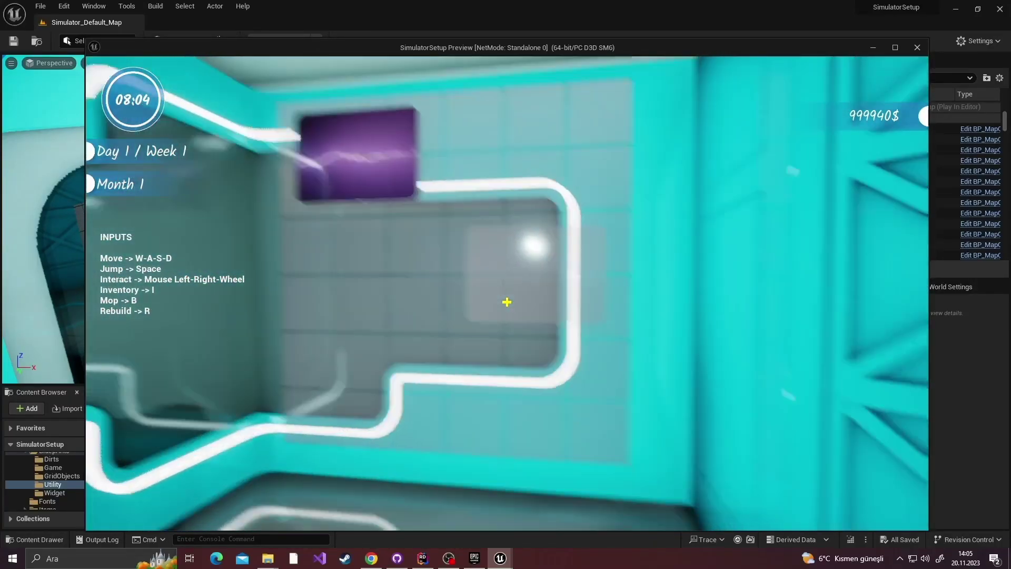
click(507, 302)
Paint two wall sections grey with a wall skin, remove one patch, then stop playing
key(i)
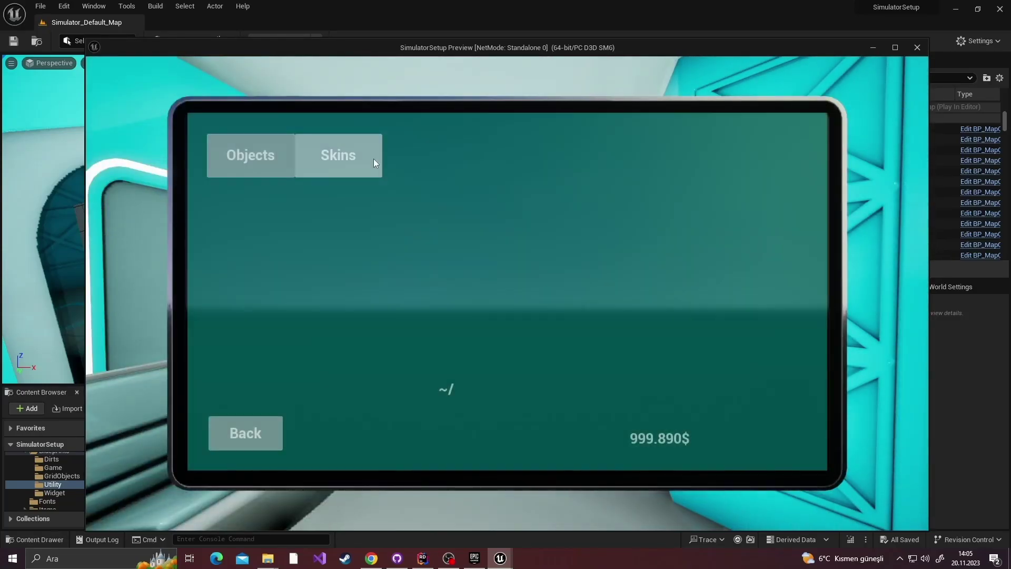
click(339, 155)
click(264, 174)
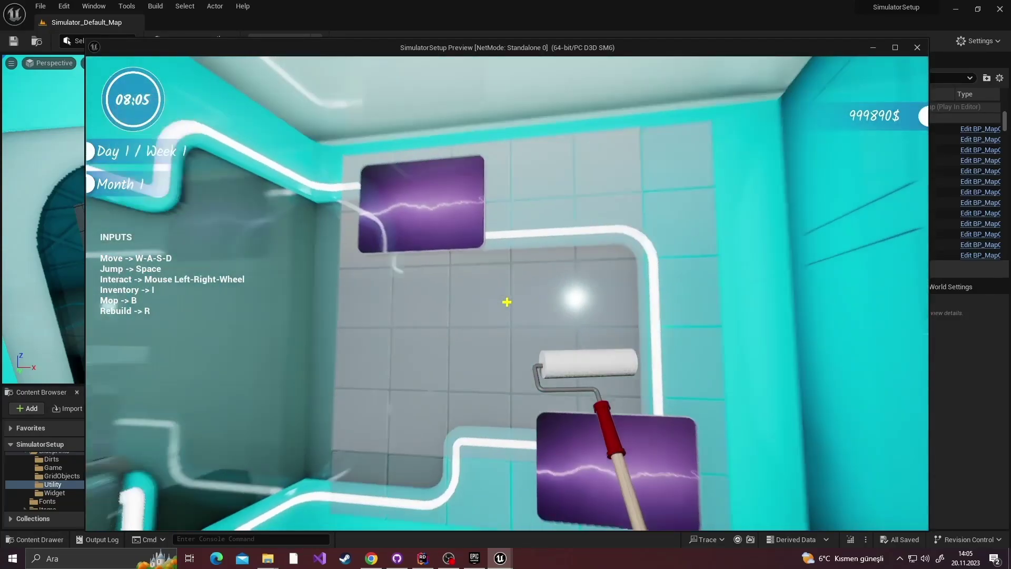
click(506, 302)
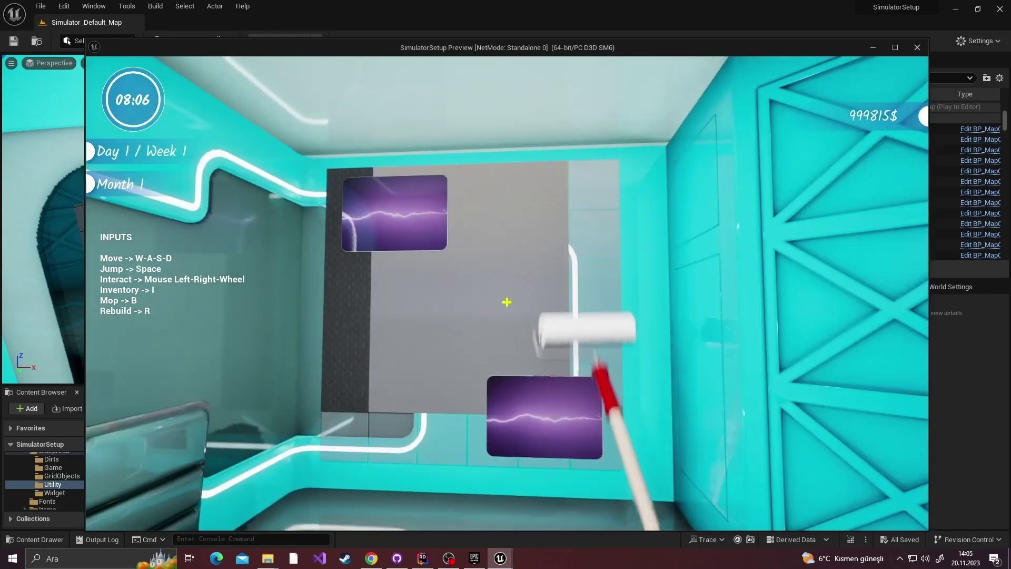
click(507, 302)
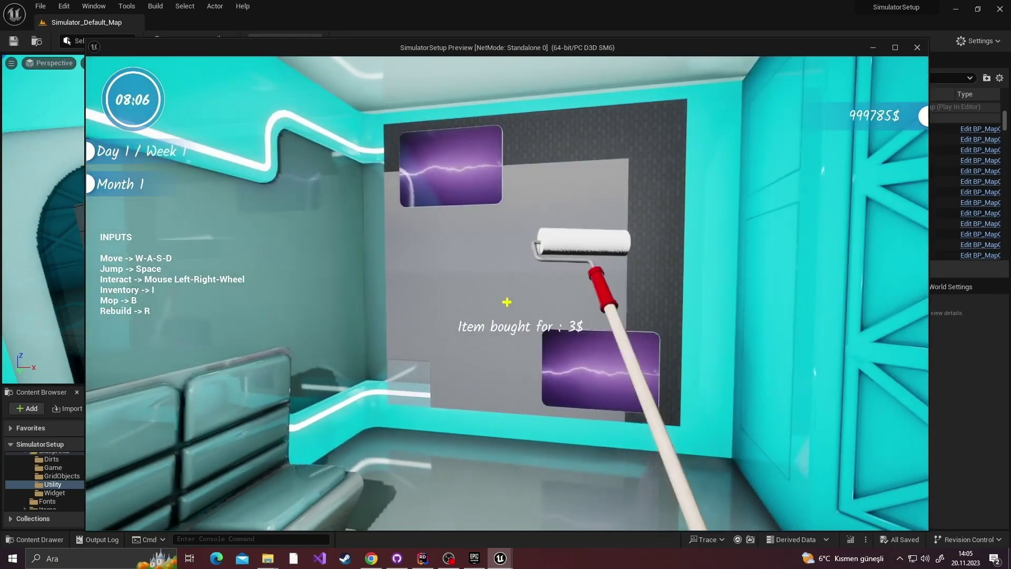
key(s)
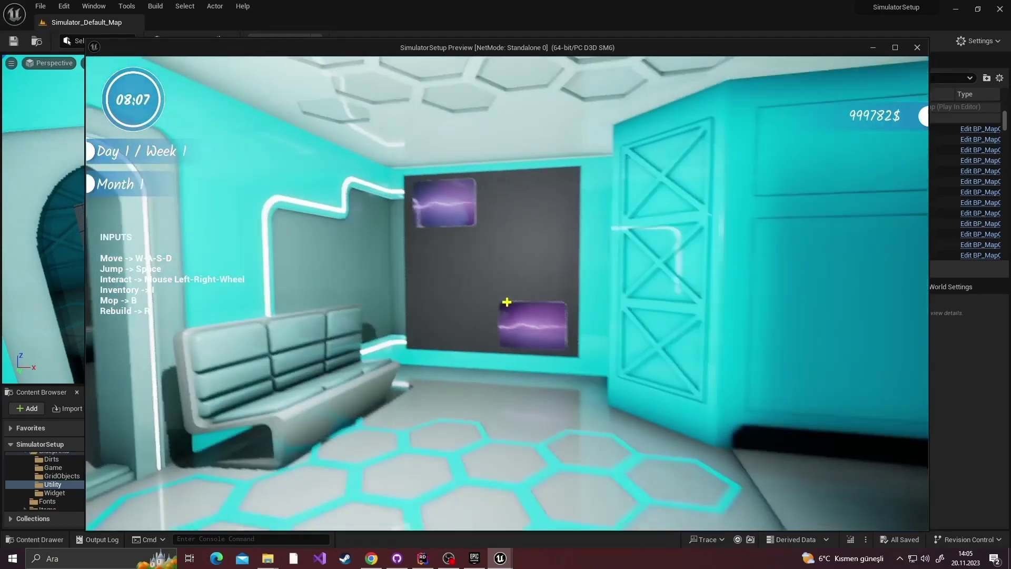
key(Escape)
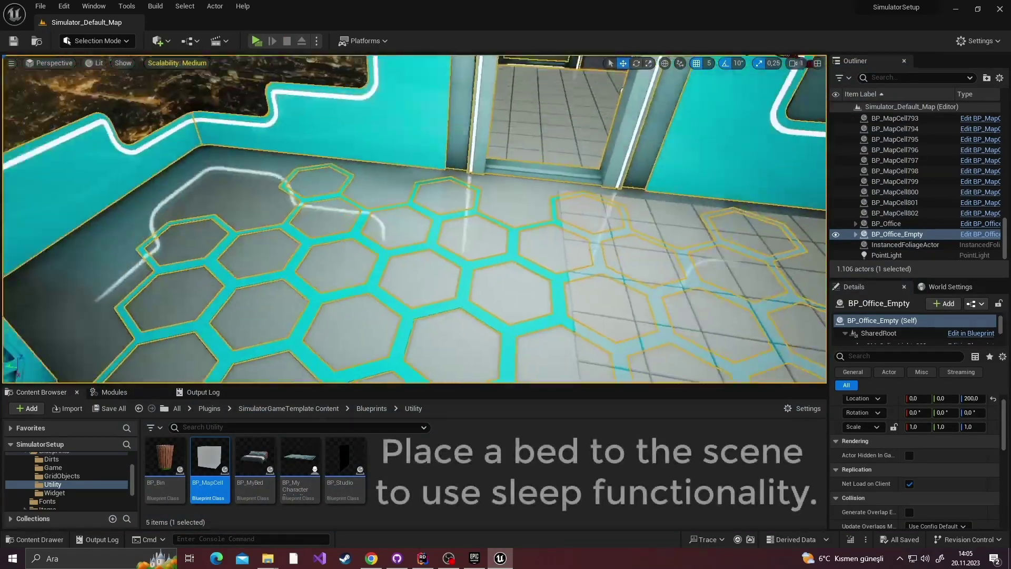
Place BP_MyBed on the hexagon floor turned 180°, with BP_Bin beside it
mouse_move(253, 463)
mouse_down()
mouse_move(314, 210)
mouse_move(263, 221)
mouse_up()
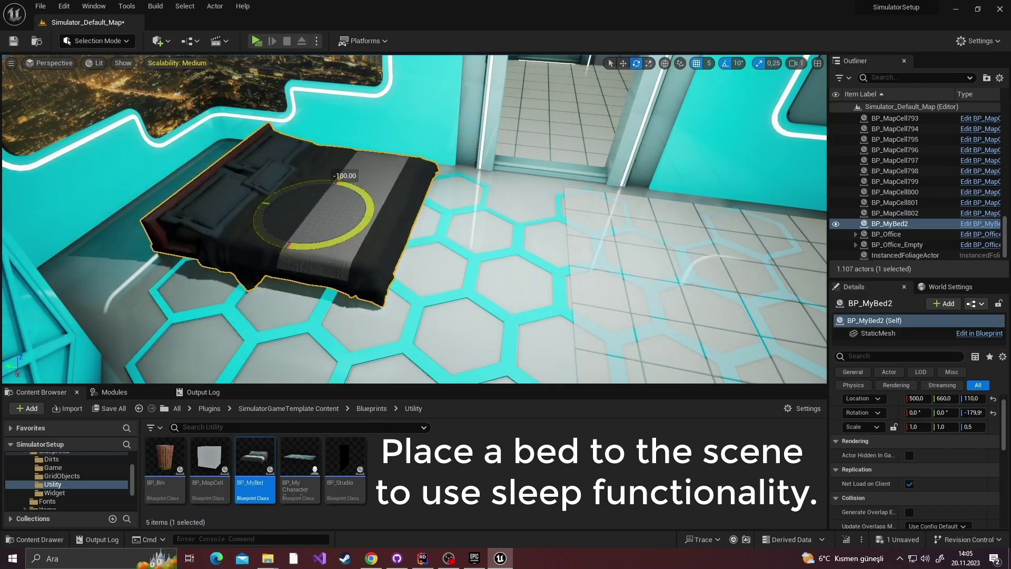
right_drag(264, 221, 274, 227)
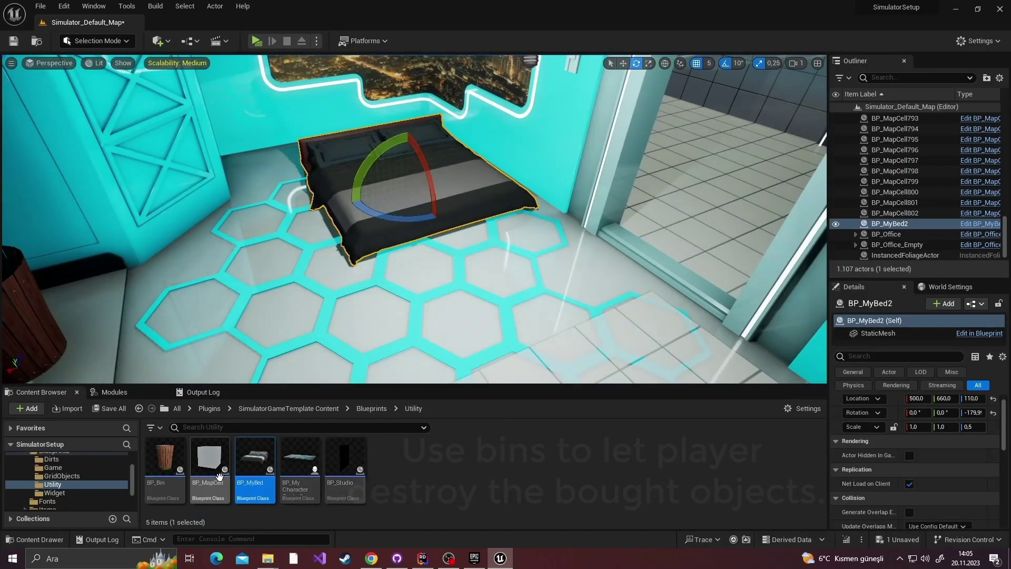
drag(165, 458, 305, 309)
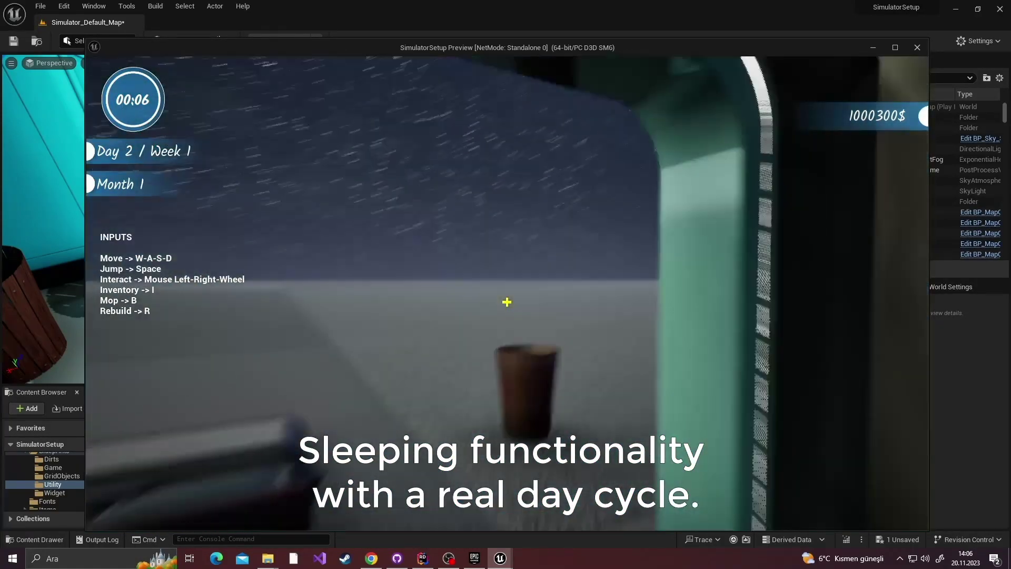
Buy a chair from the shop's seat items, drop it into the bin, and exit play
key(i)
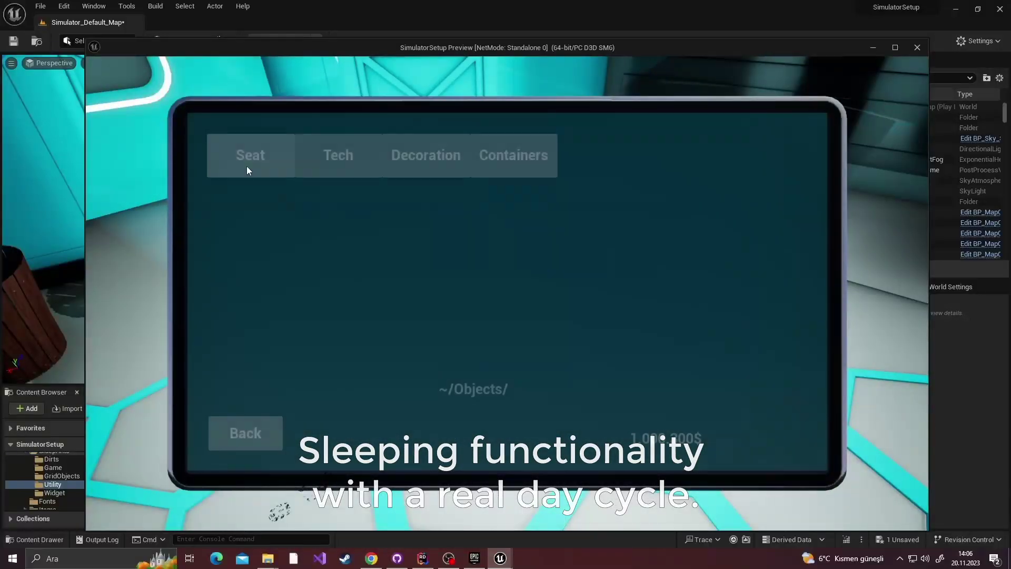
click(247, 165)
click(239, 175)
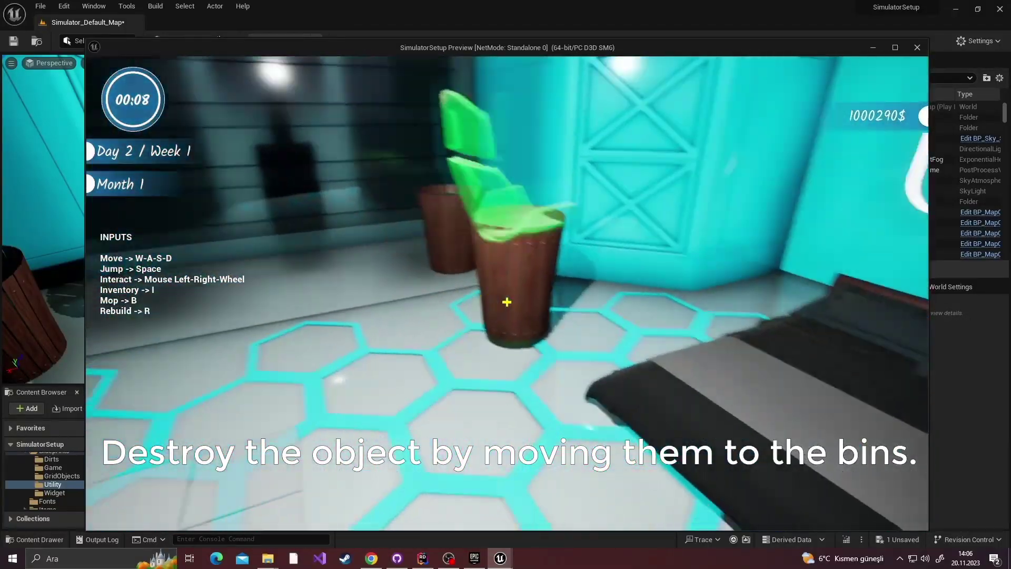
click(507, 301)
key(Escape)
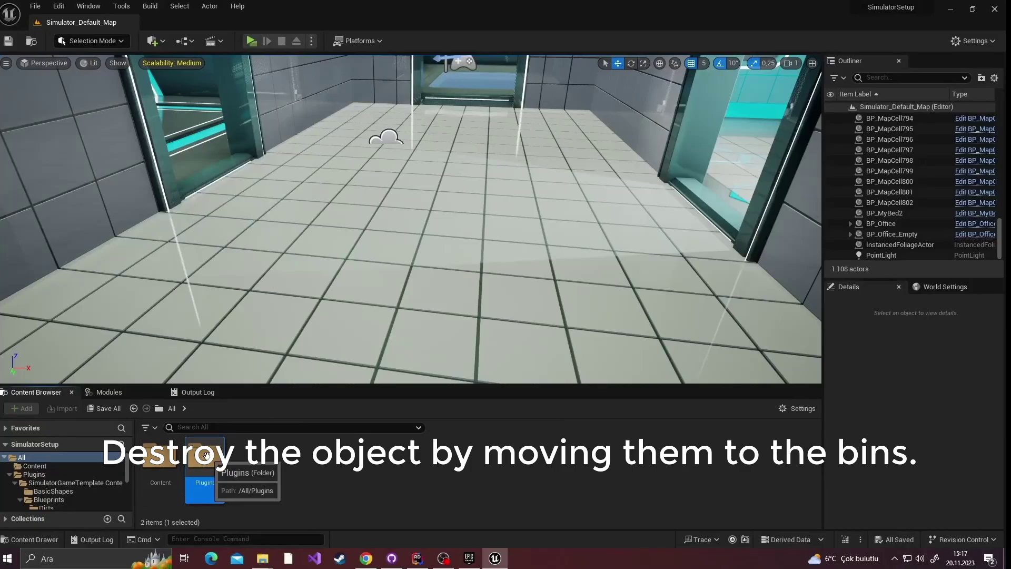
double_click(206, 453)
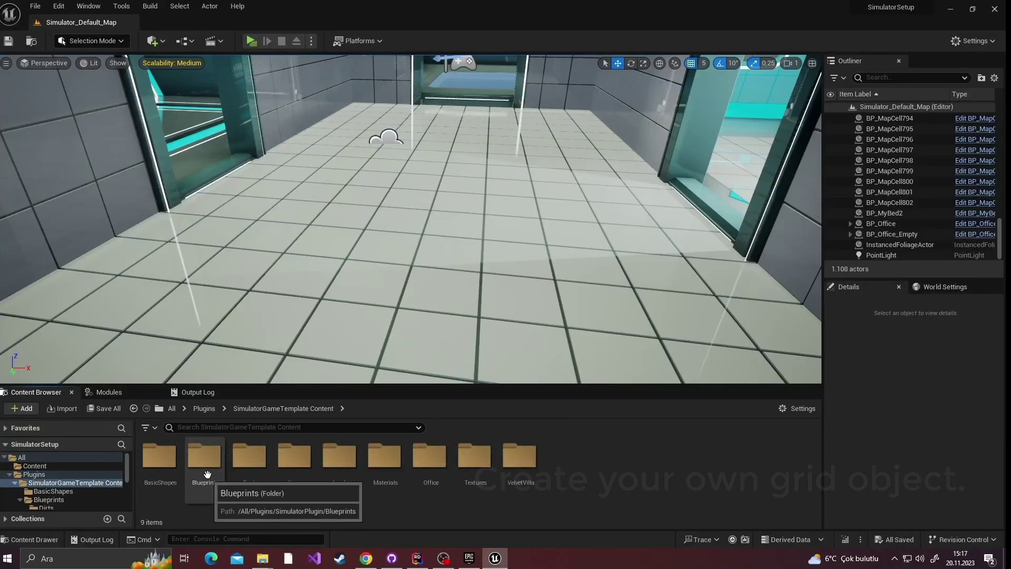
Create BP_GridObject_Centerpiece with parent class GridObject in the GridObjects folder and open it
right_click(431, 468)
click(473, 138)
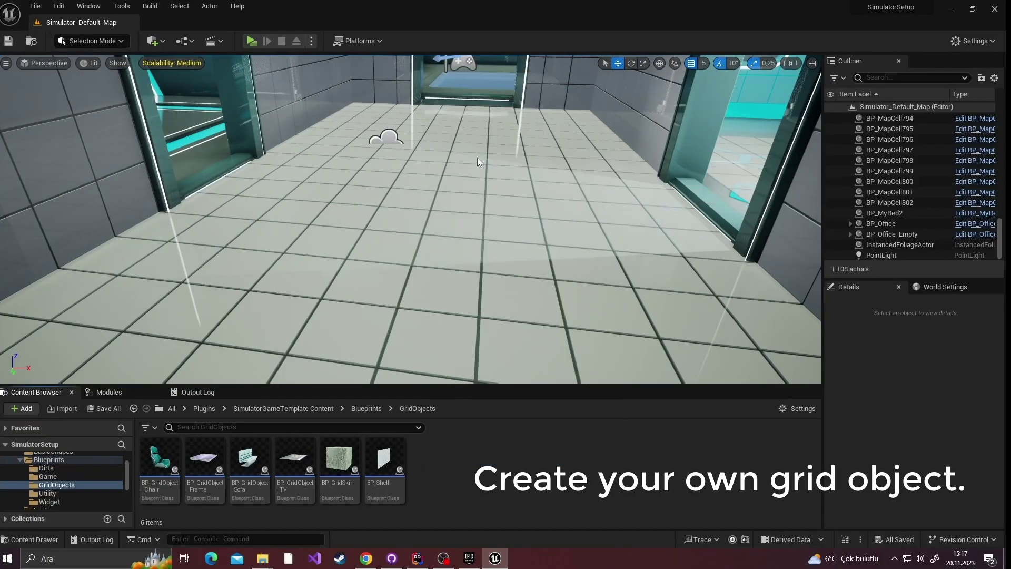
text(GridOb)
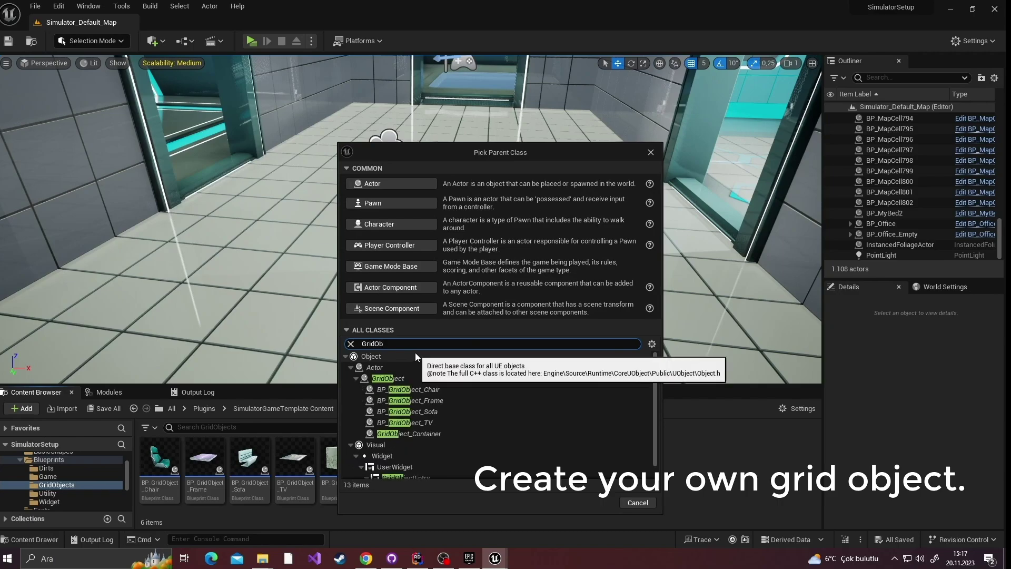
click(388, 378)
click(592, 503)
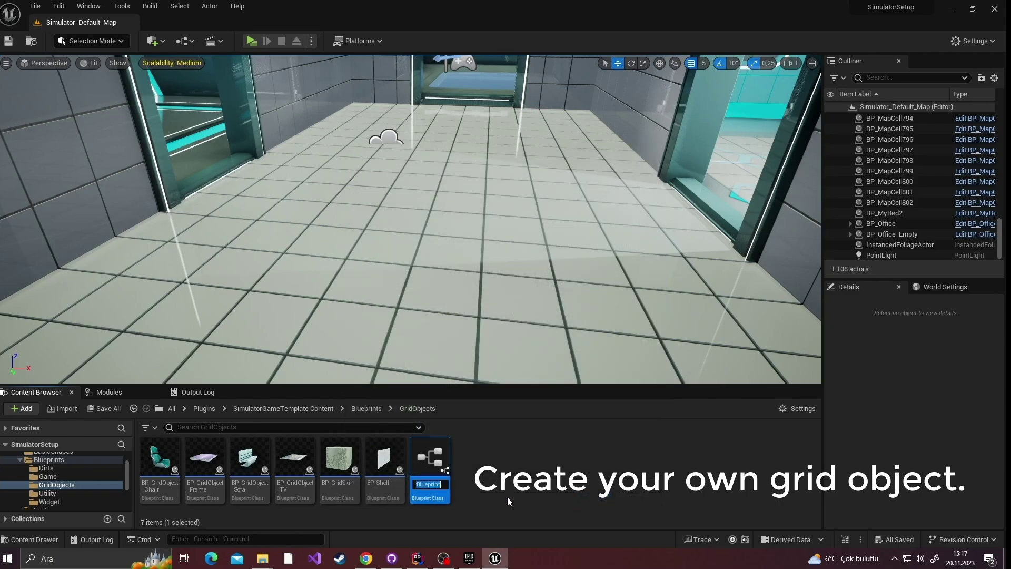
text(BP_GridObject_Center)
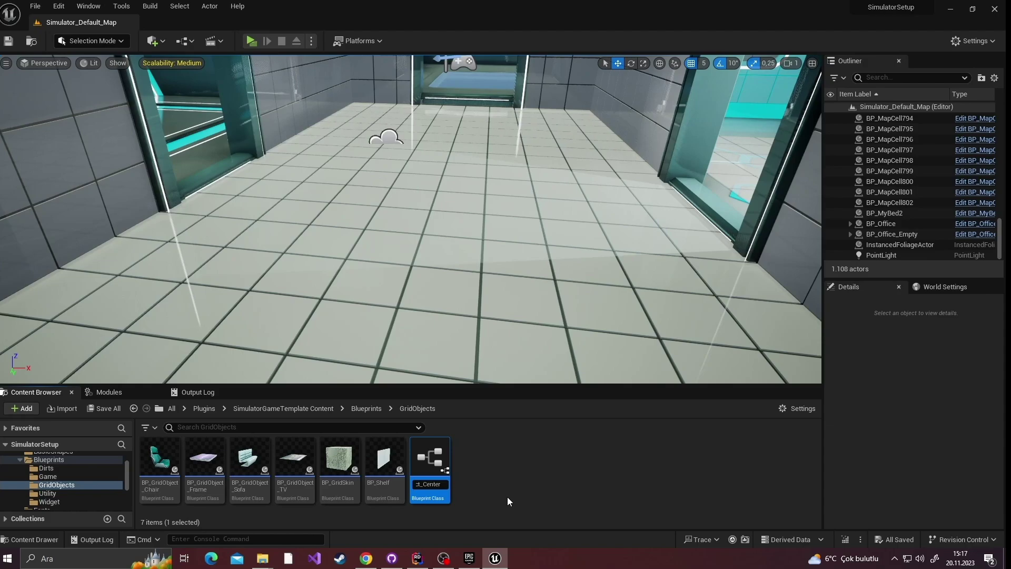
text(piece)
key(Return)
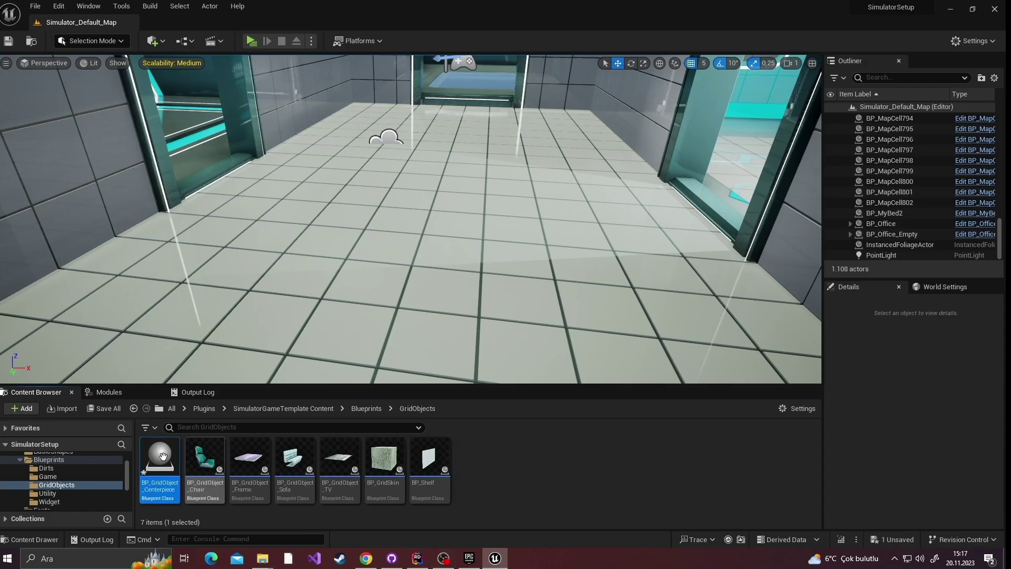
double_click(162, 456)
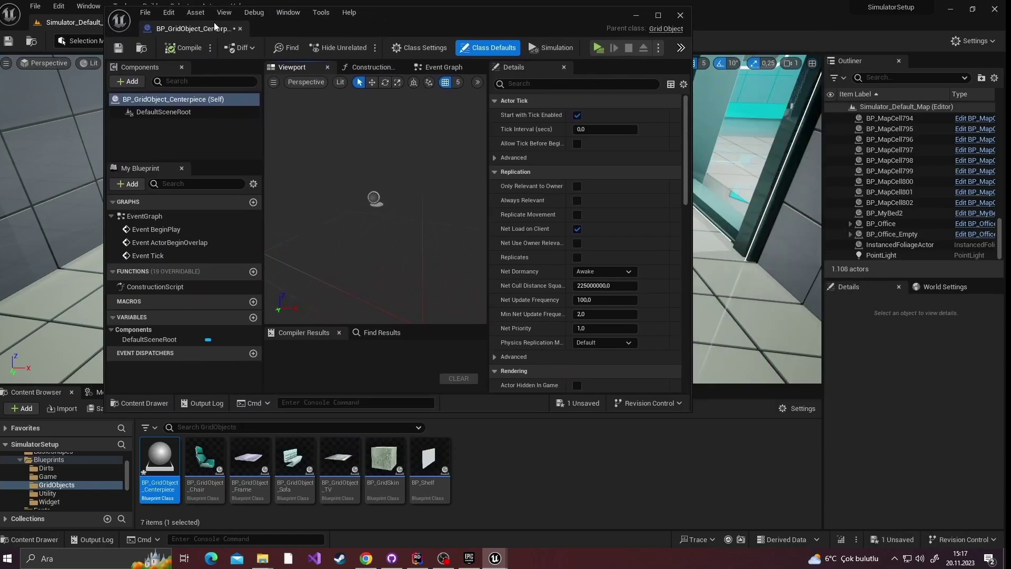
Dock the Blueprint editor and add a StaticMesh component using SM_OfficeMiddleModelDecor
drag(214, 22, 182, 23)
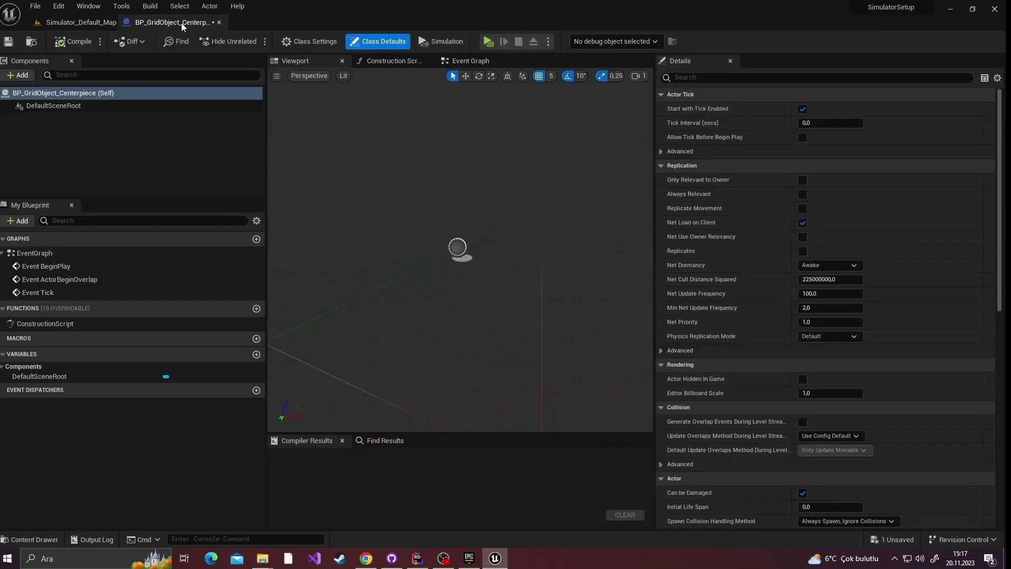
click(22, 72)
text(static mesh)
click(48, 178)
click(858, 281)
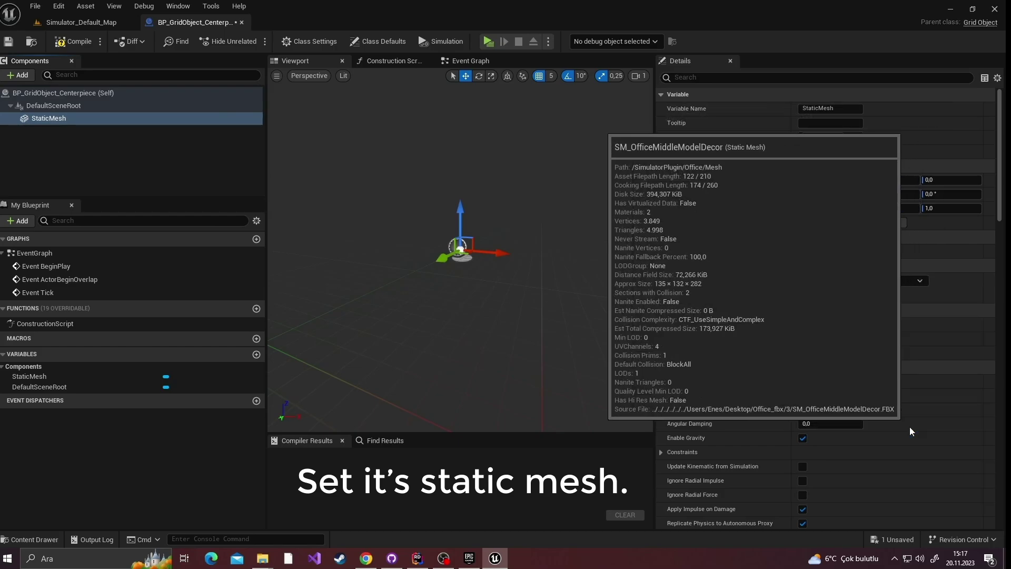
click(911, 430)
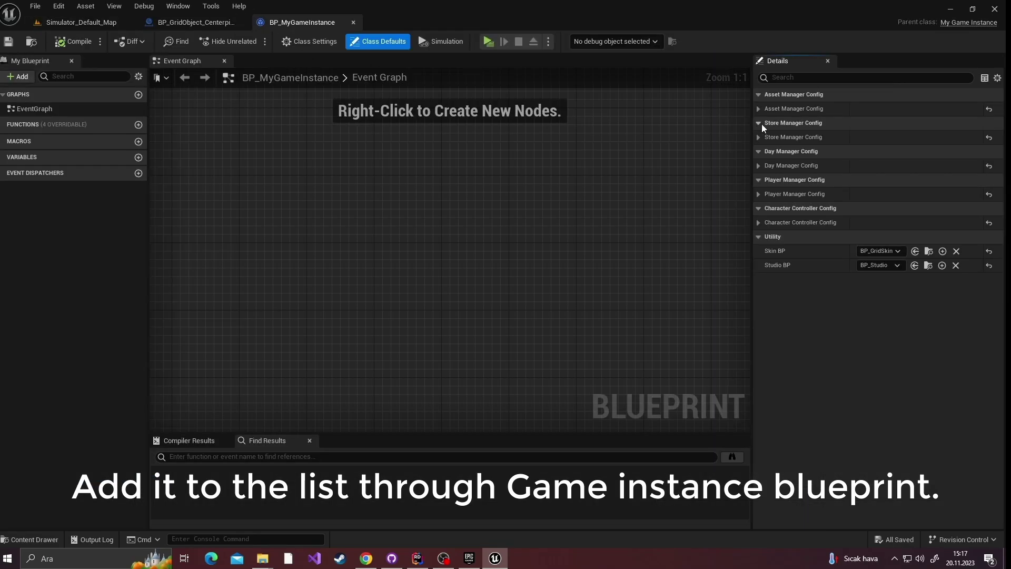
Add a sixth Grid Objects Data entry: Decoration path, Centerpiece, price 50, BP_GridObject_Centerpiece, Floor placement
click(758, 137)
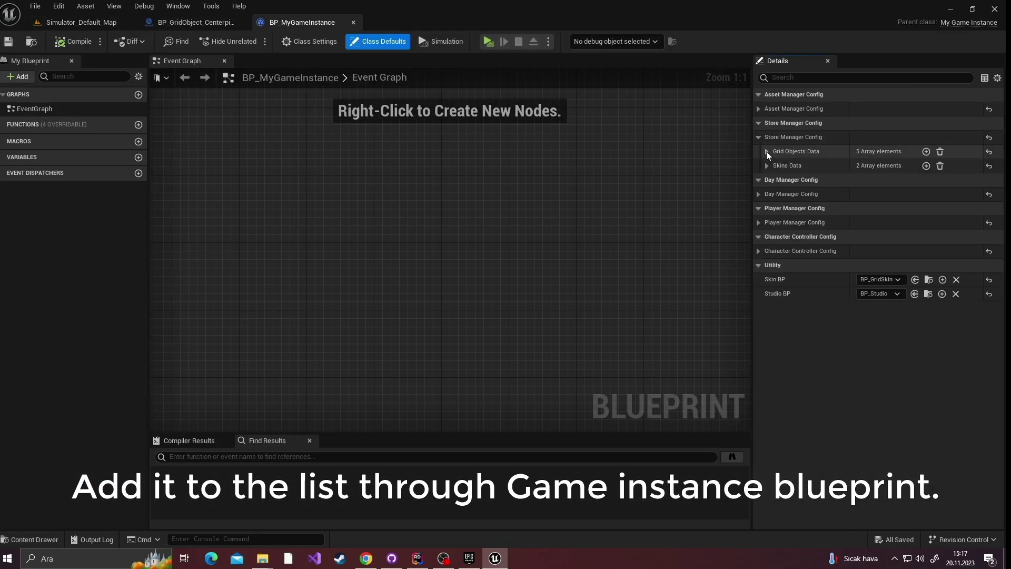
click(766, 151)
click(926, 151)
click(776, 242)
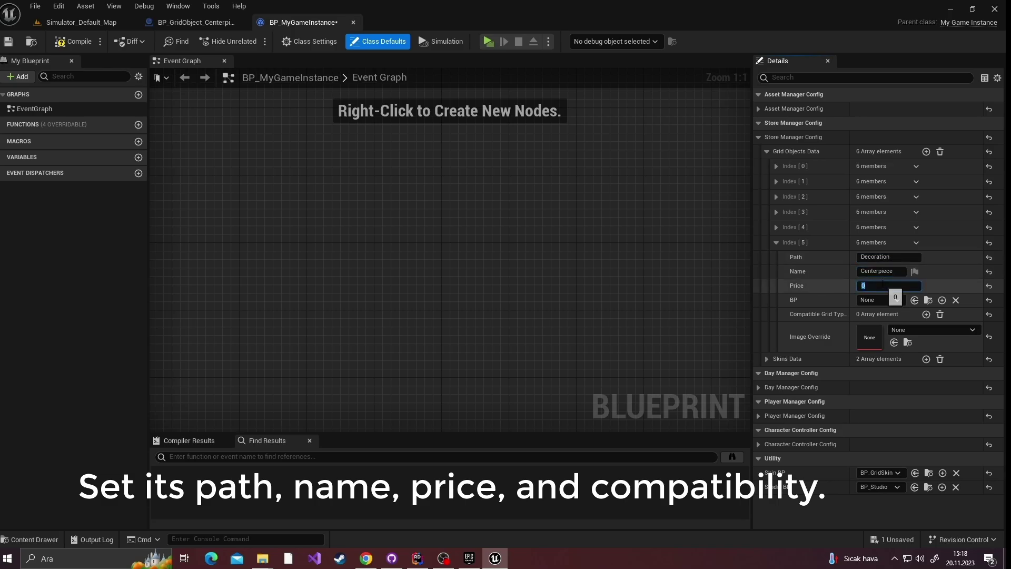
text(50)
click(875, 300)
text(cent)
key(Return)
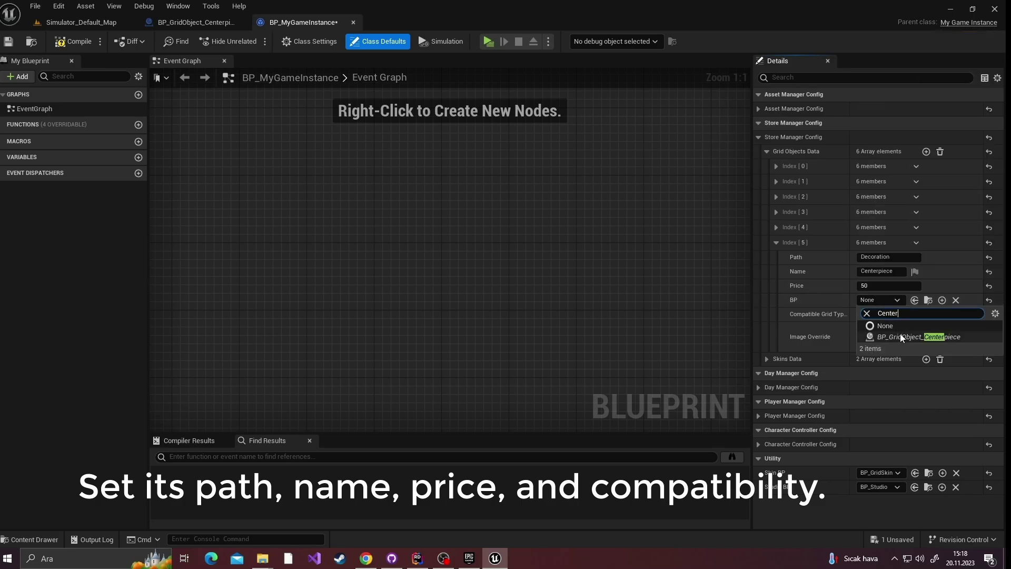
click(926, 314)
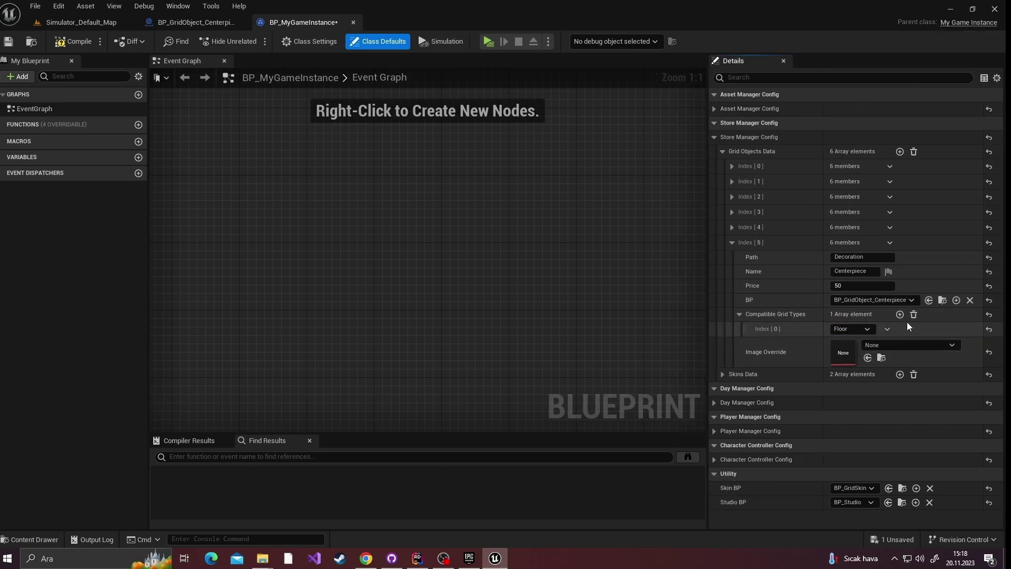
click(900, 315)
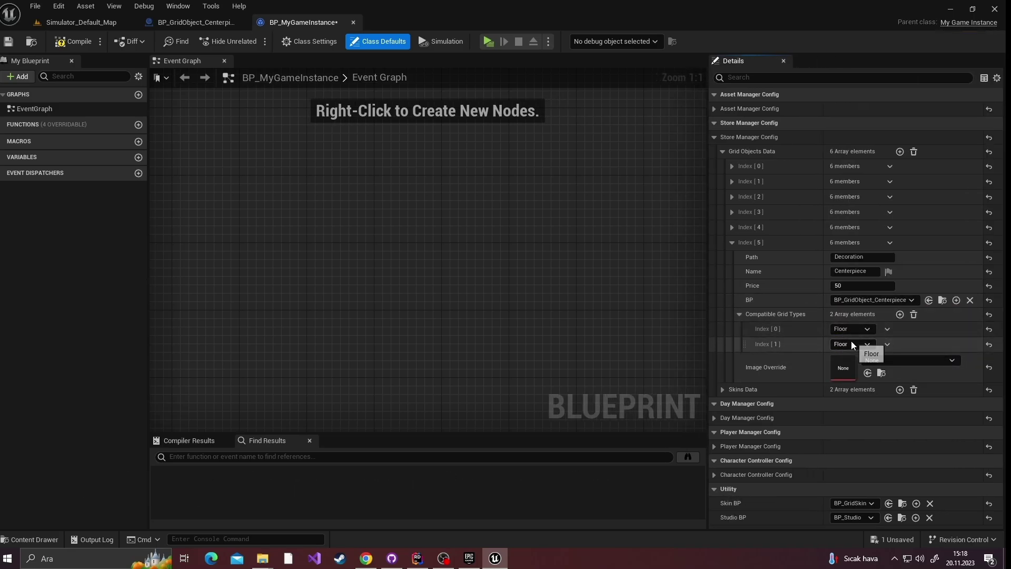
key(ctrl+z)
key(ctrl+z)
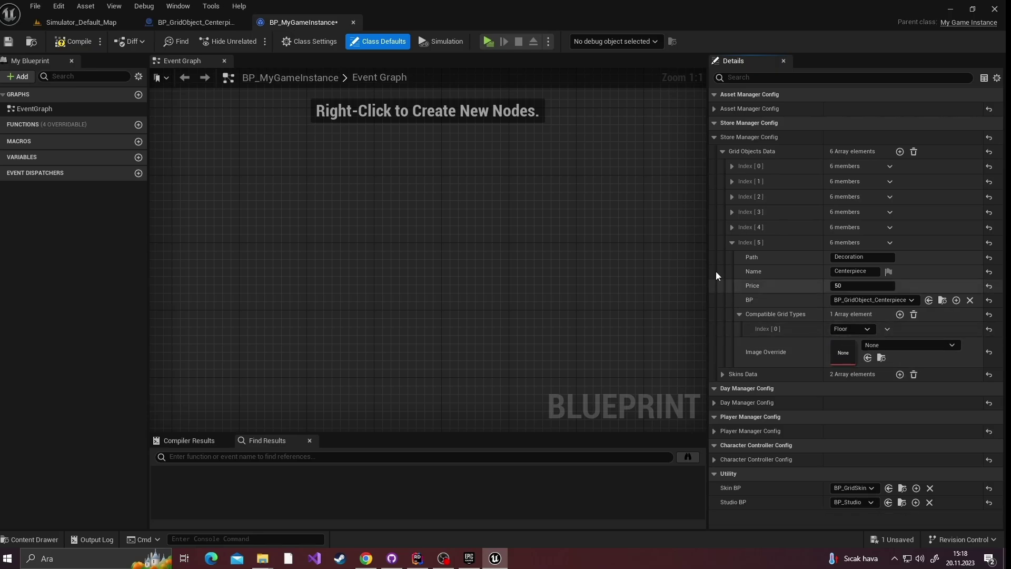
Play-test by buying the Centerpiece under Objects > Decoration, placing it, then stopping
click(102, 23)
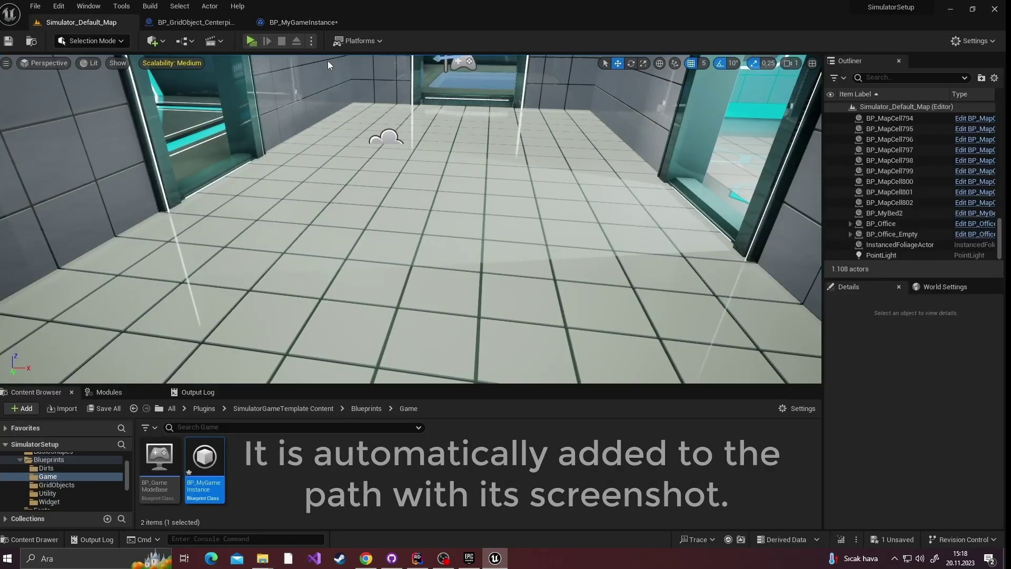
click(287, 41)
key(i)
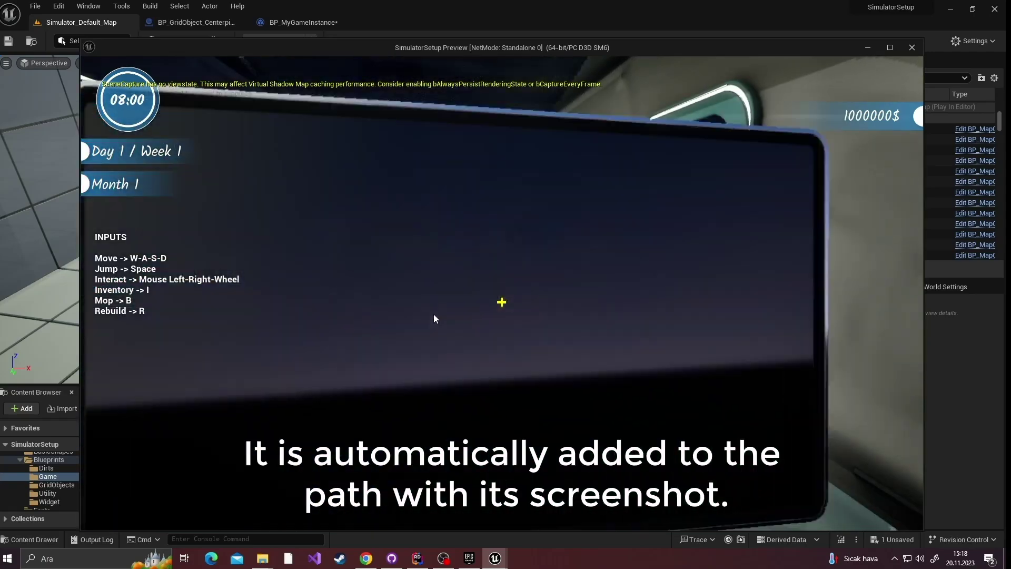
click(252, 168)
click(404, 171)
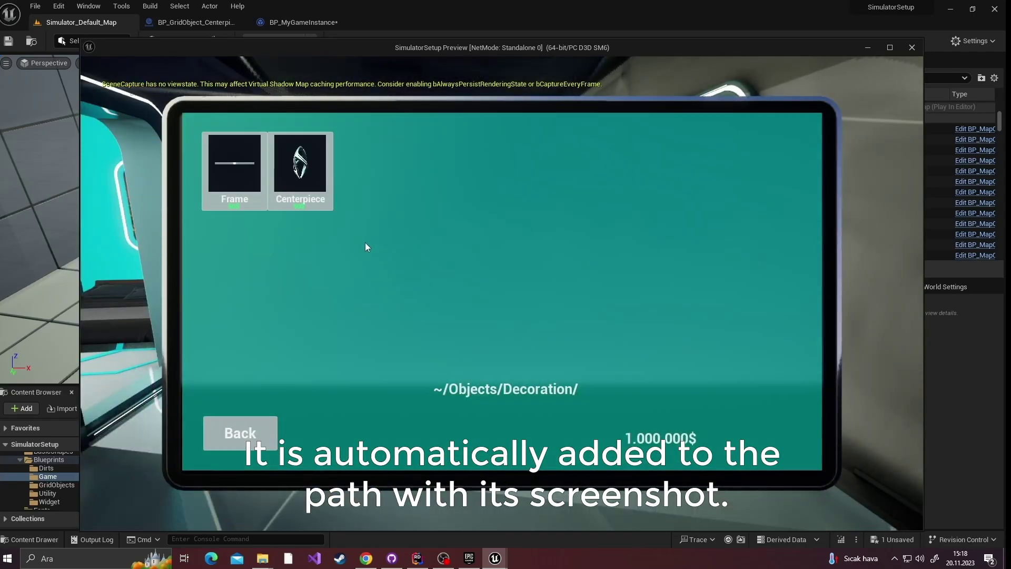
click(300, 180)
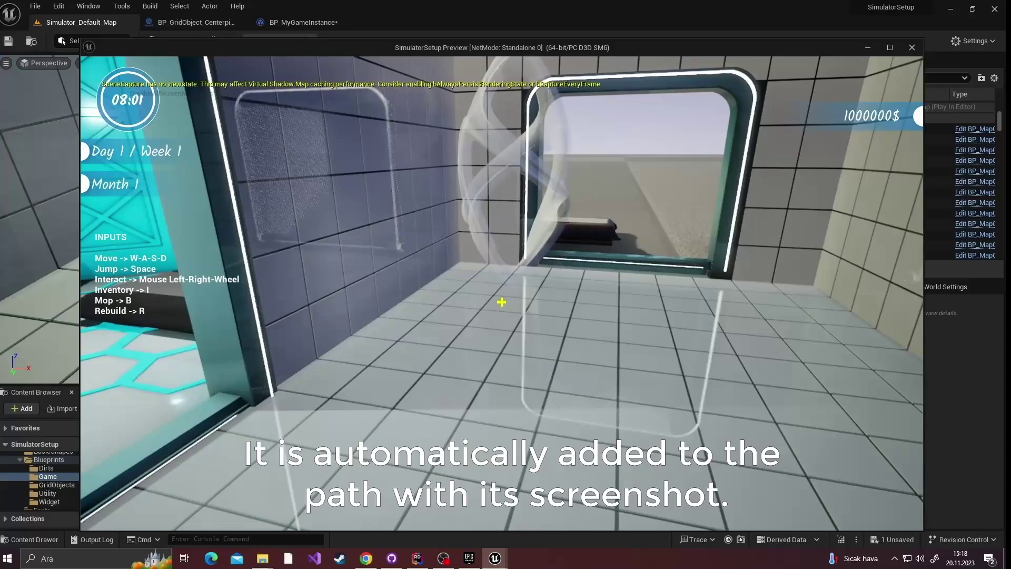
click(501, 302)
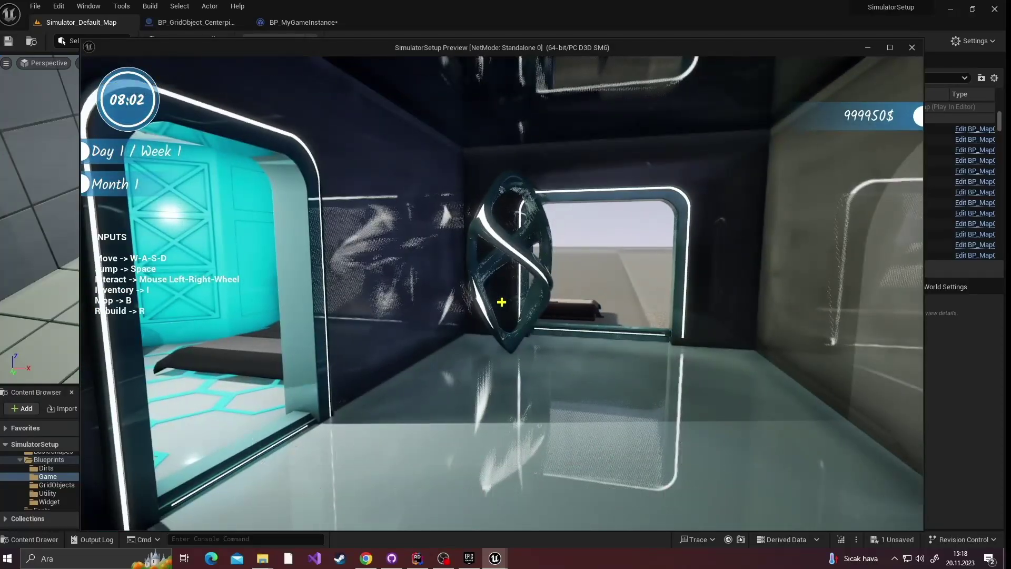
key(Escape)
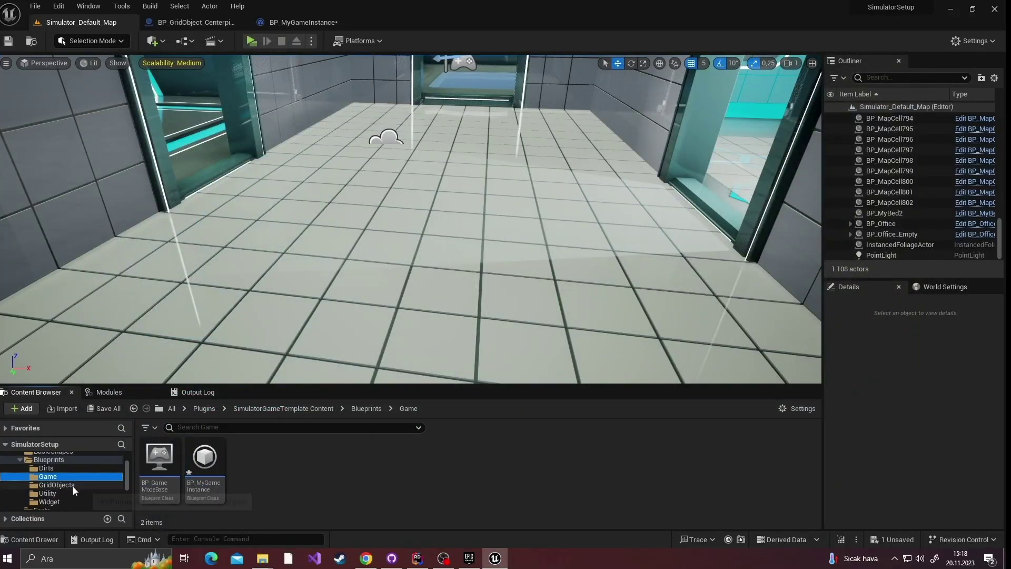
Create BP_Container with parent GridObject_Container in the GridObjects folder and open it
click(72, 485)
right_click(470, 466)
click(525, 159)
text(grido)
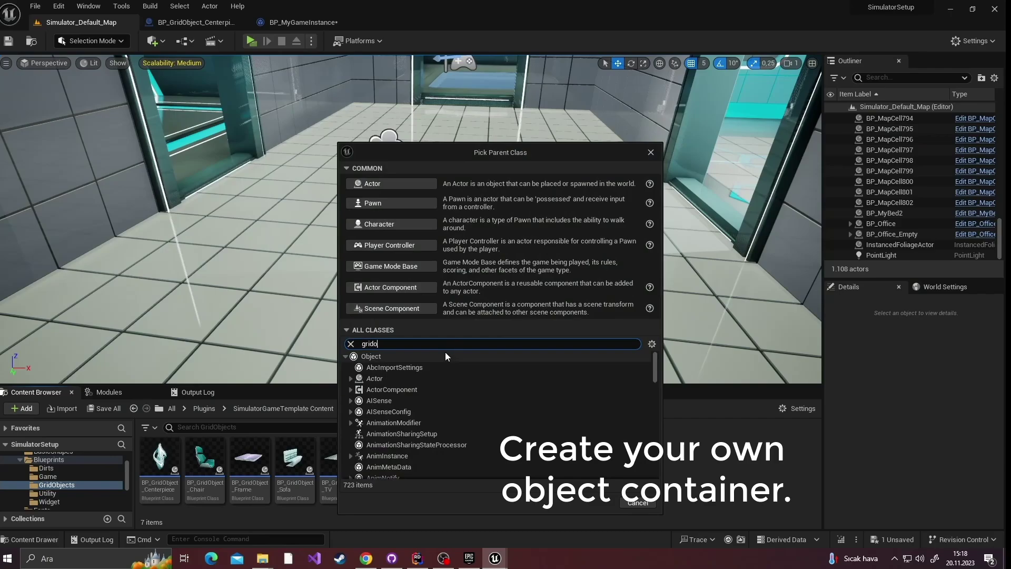
text(bjec)
click(418, 428)
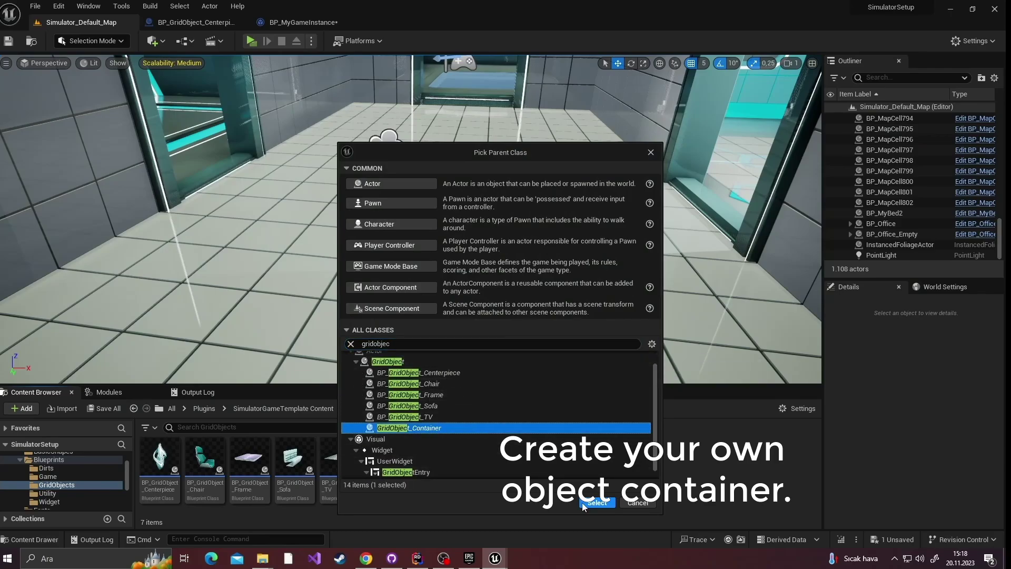
click(582, 503)
text(BP_Container)
key(Return)
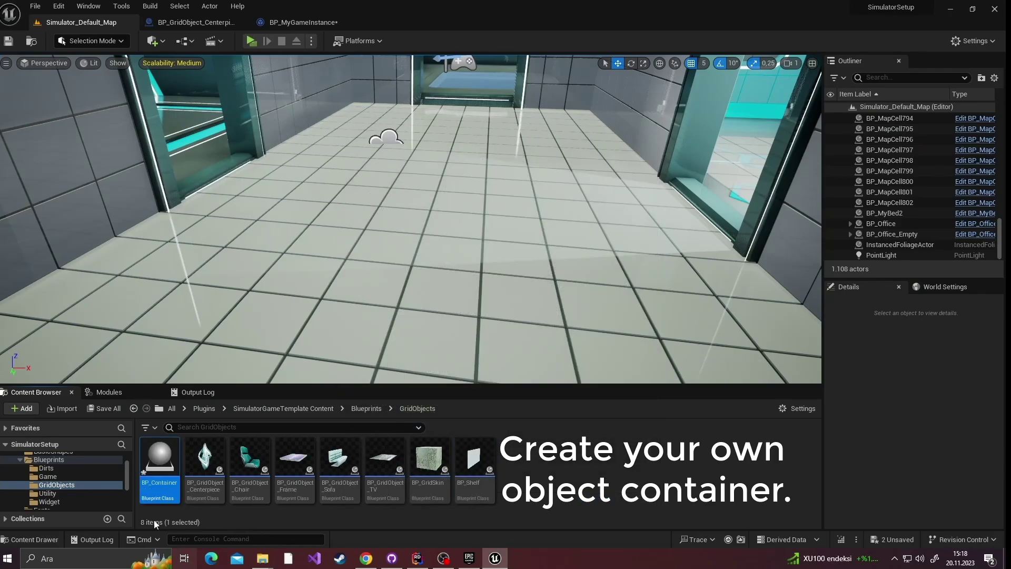
double_click(159, 463)
click(19, 75)
Add a Static Mesh component to BP_Container using the Cube mesh
text(stat)
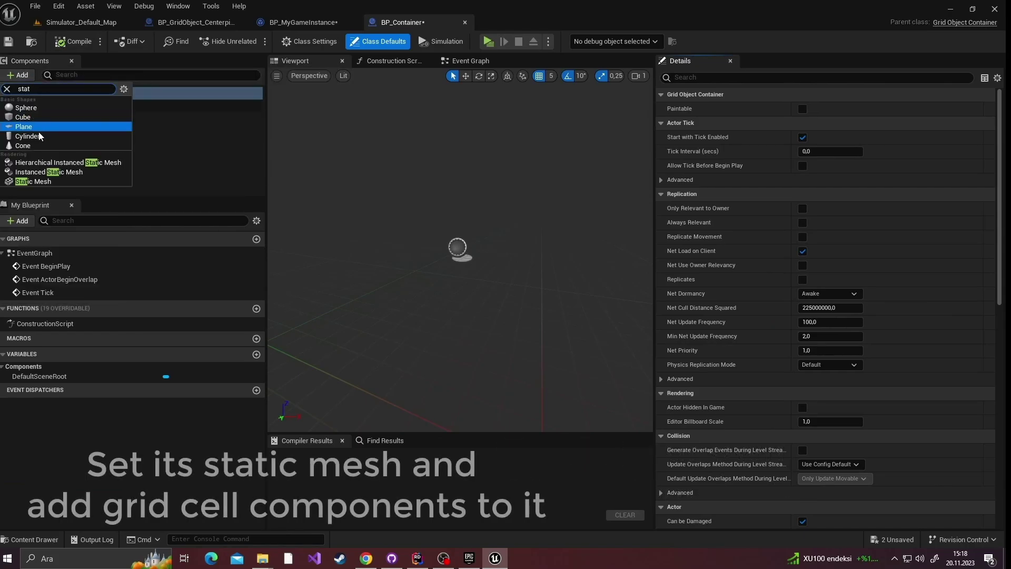
click(33, 181)
click(849, 281)
text(cube)
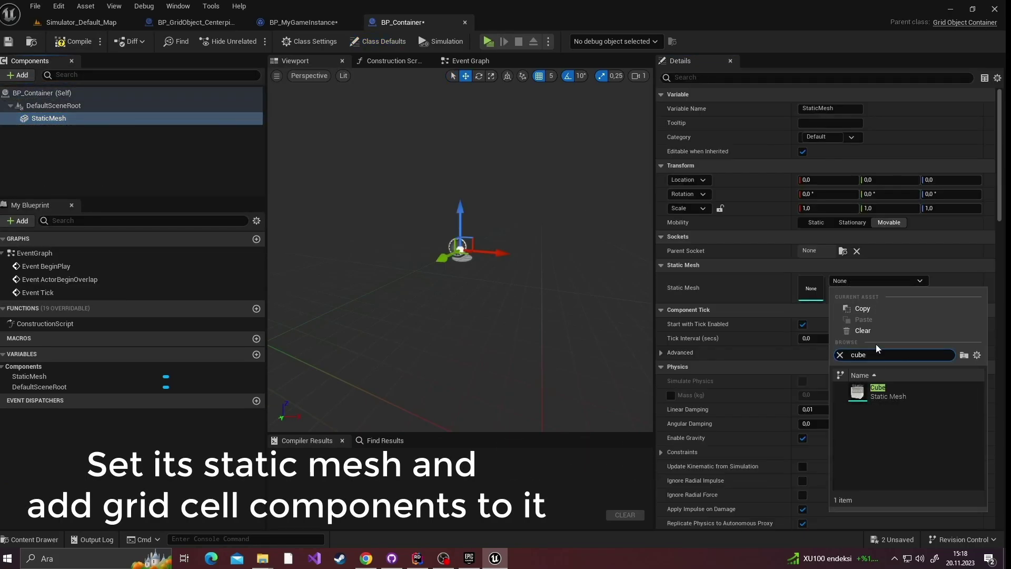
click(878, 391)
Add GridCell components at Z 100, duplicate them across the cube's top, and compile
click(18, 75)
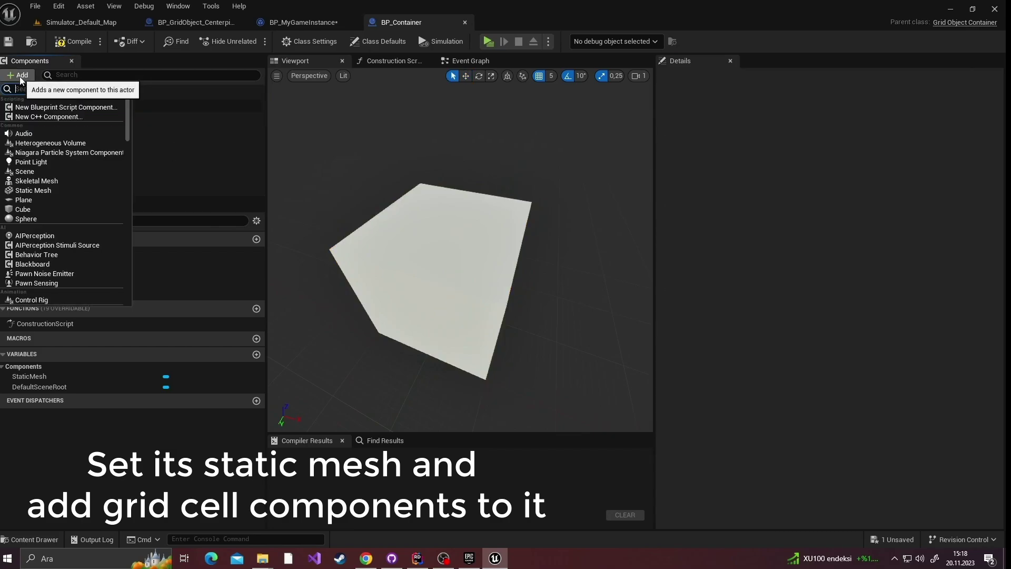
click(53, 107)
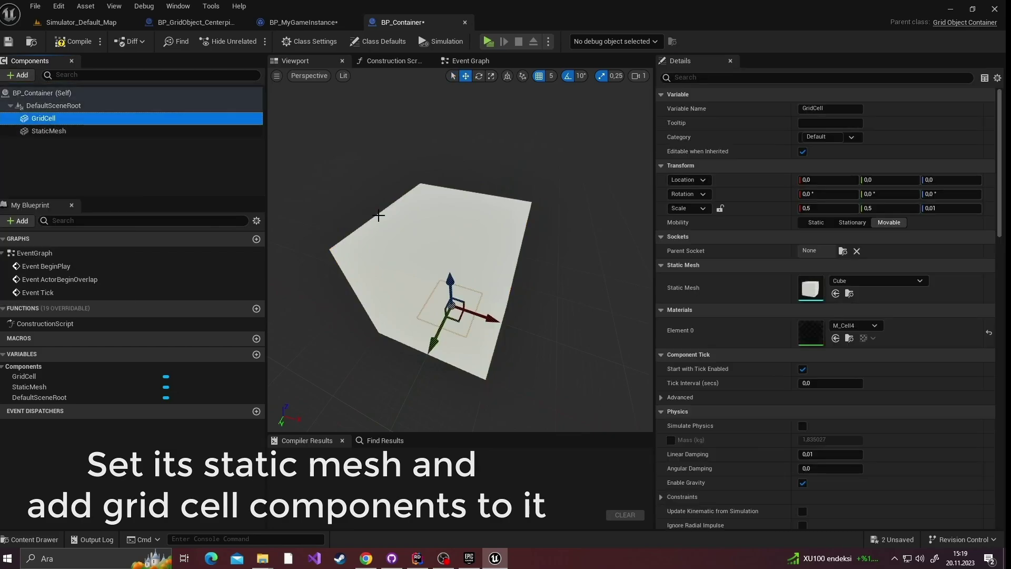
drag(452, 288, 451, 174)
right_drag(451, 173, 584, 184)
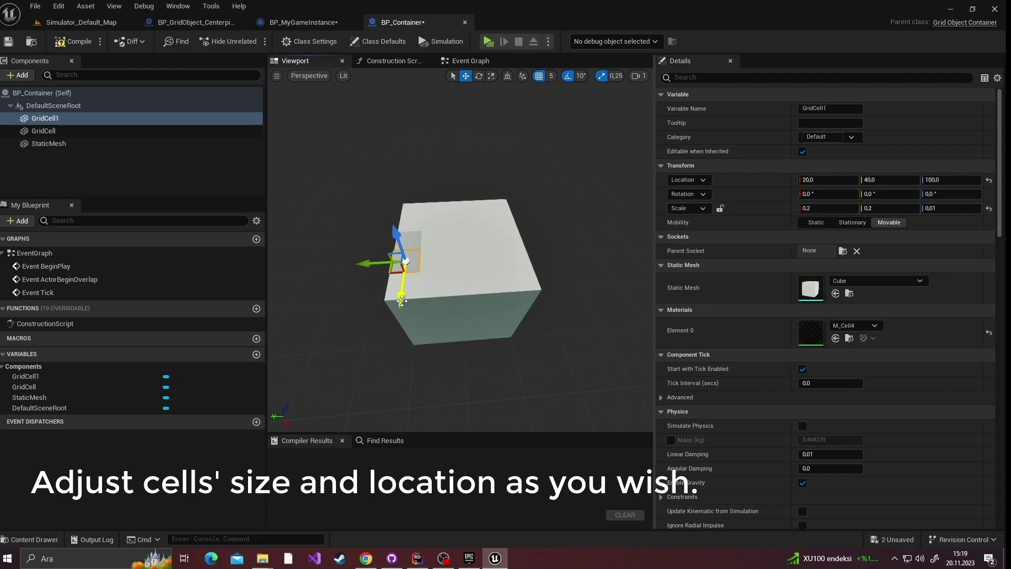
alt+drag(427, 269, 455, 259)
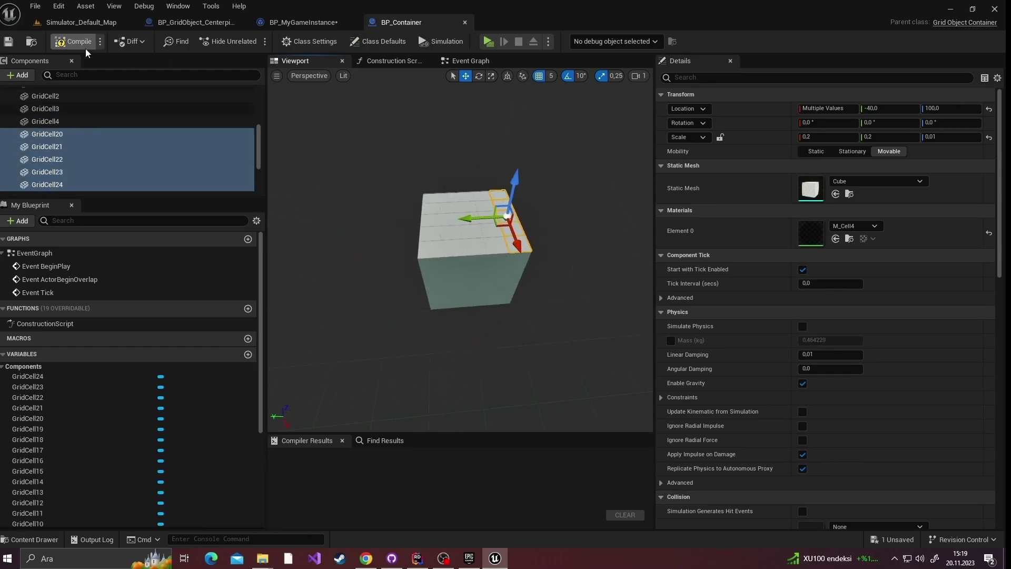
click(76, 41)
Add a seventh entry: Container path, MyContainer, price 30, BP_Container, Floor, and save
click(323, 26)
click(732, 242)
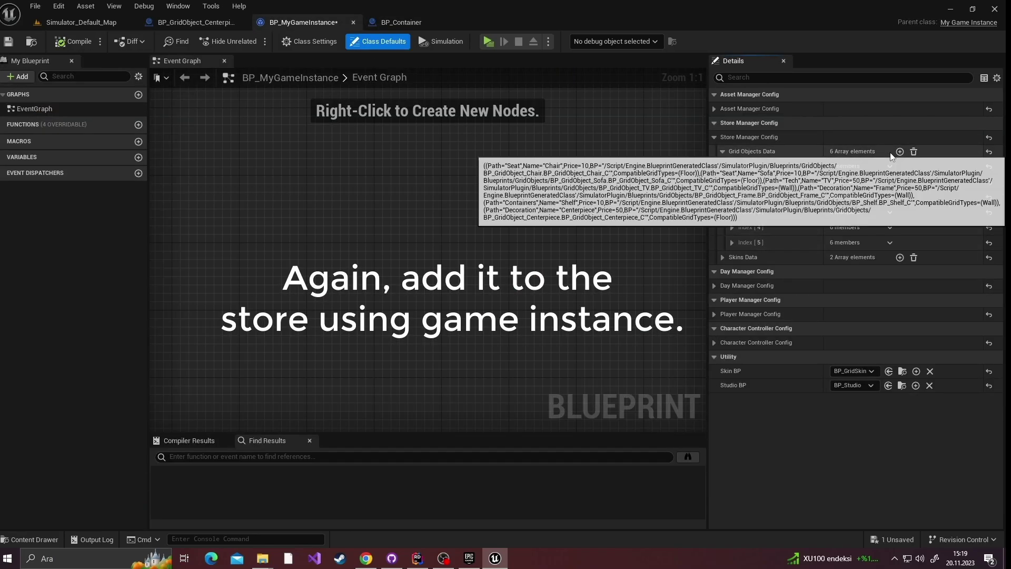
click(732, 258)
text(30)
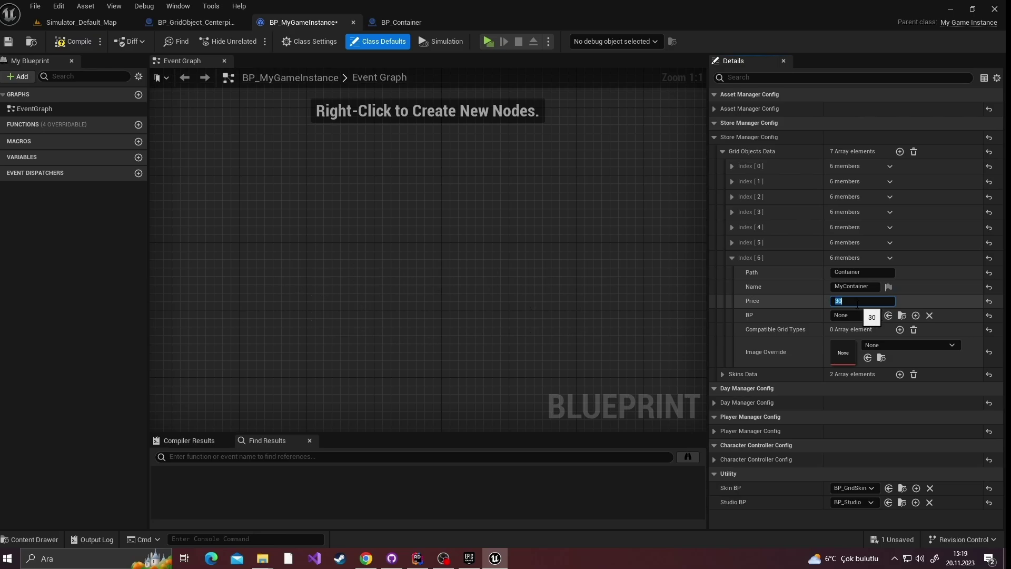
text(container)
key(Return)
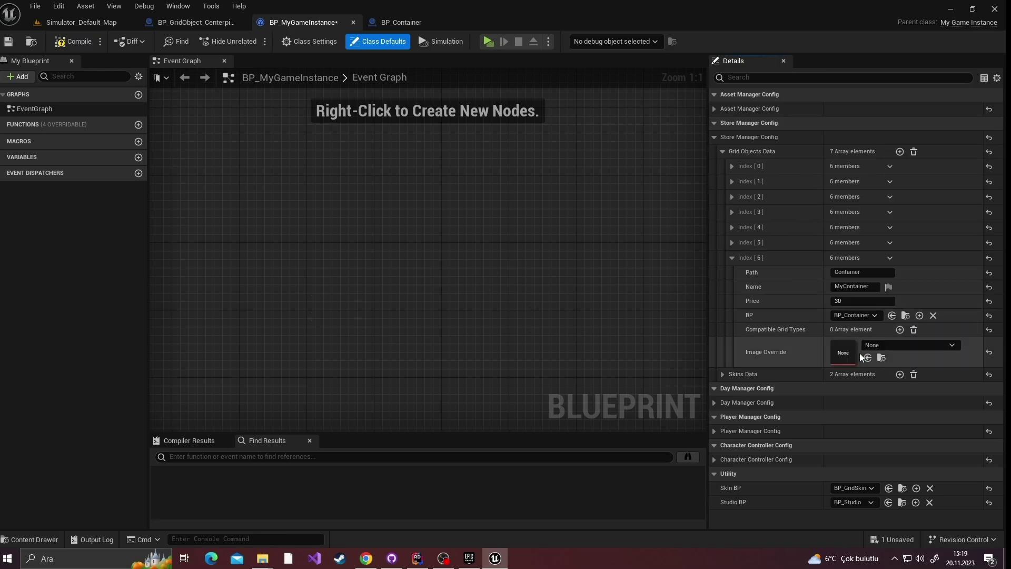
click(899, 330)
click(849, 344)
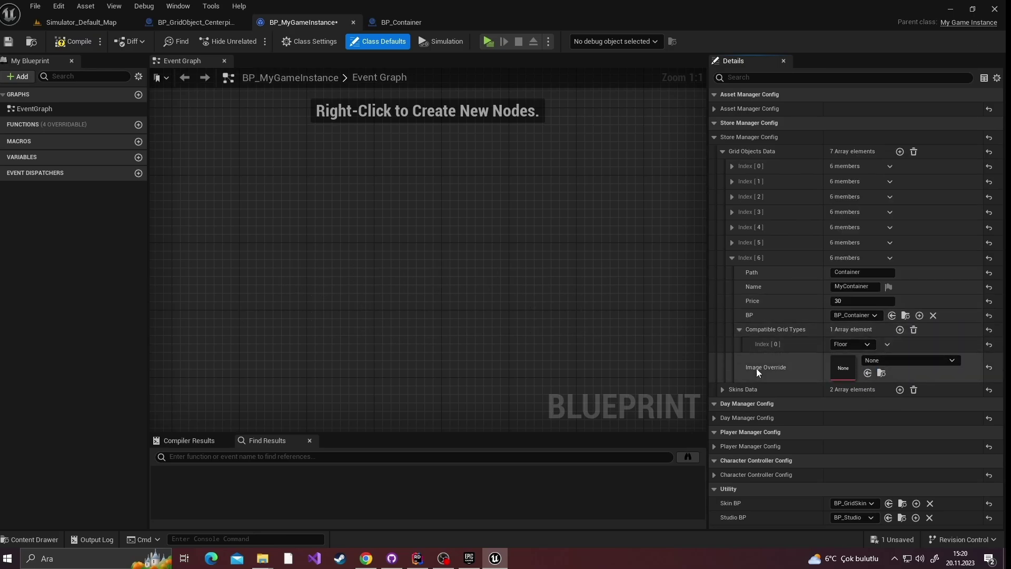
key(ctrl+s)
click(95, 17)
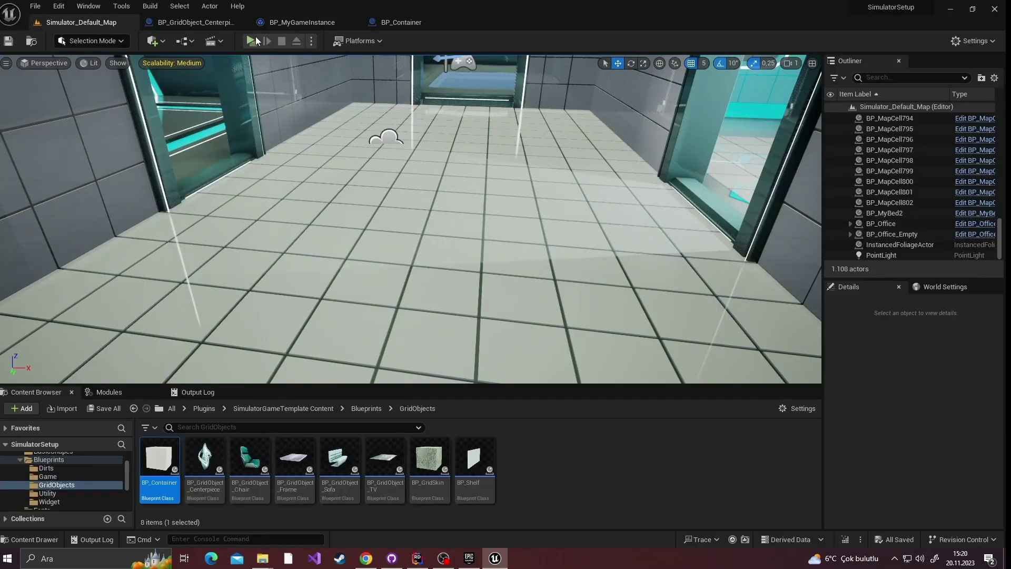
Start a play test and buy MyContainer for 30$ from the Container folder
click(252, 40)
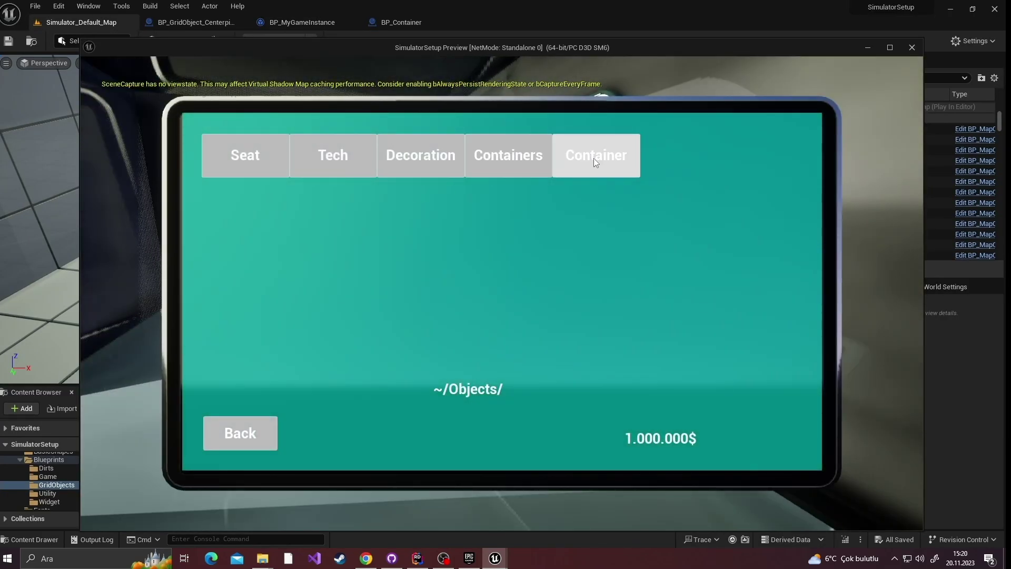
click(594, 161)
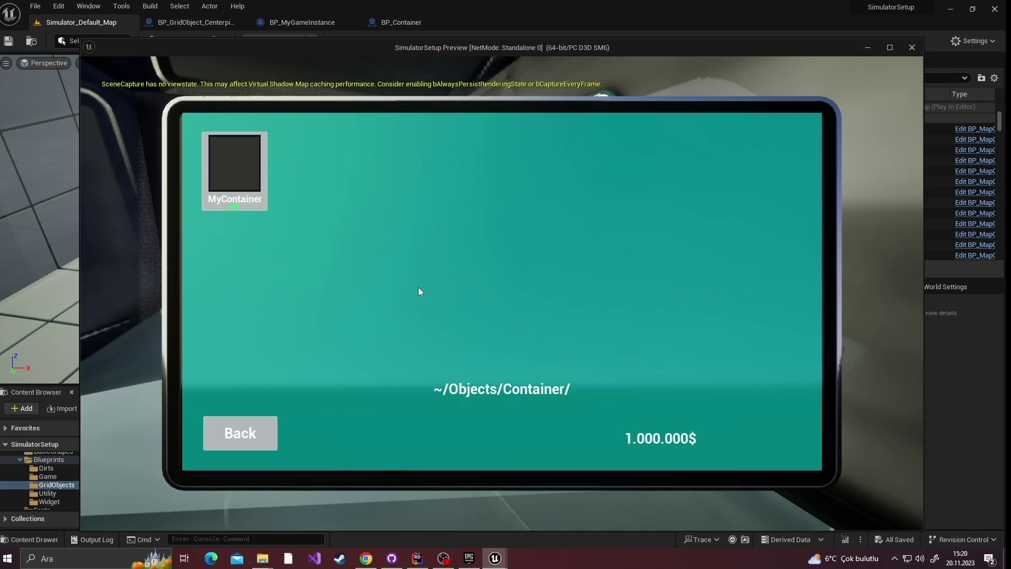
click(237, 167)
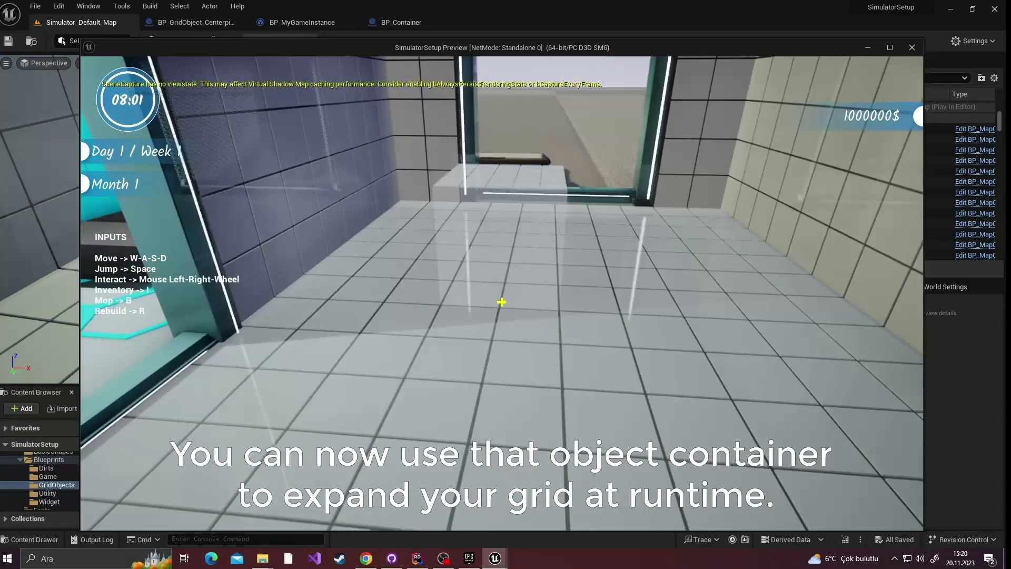
Buy a seat from Objects > Seat, view the placed container, and stop playing
key(i)
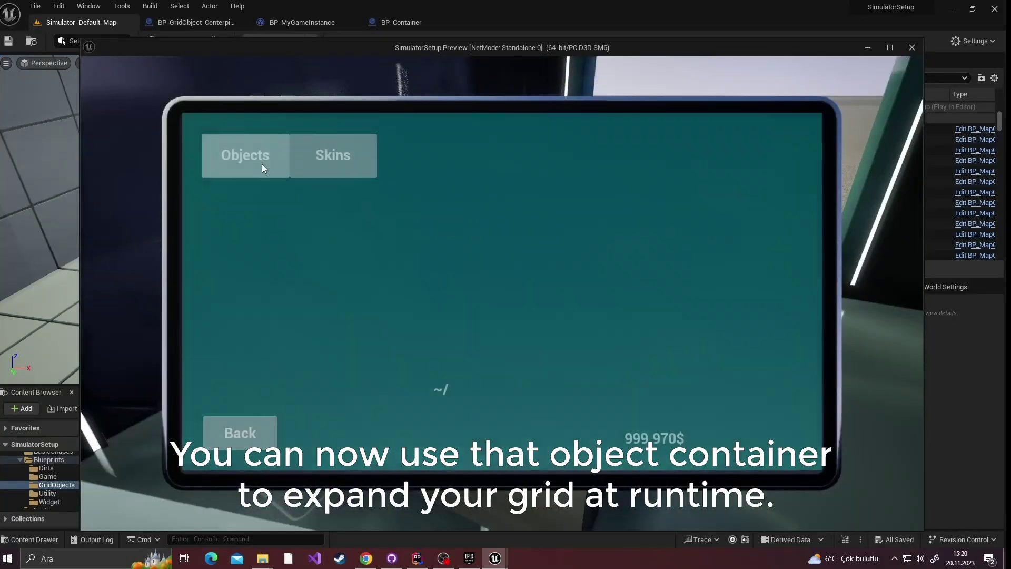
click(245, 158)
click(245, 159)
click(242, 170)
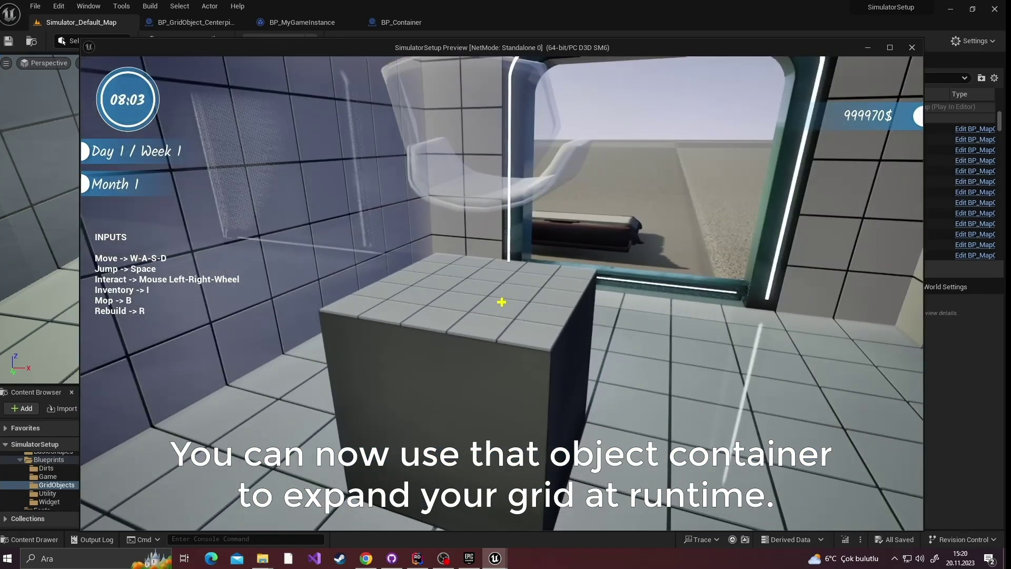
key(s)
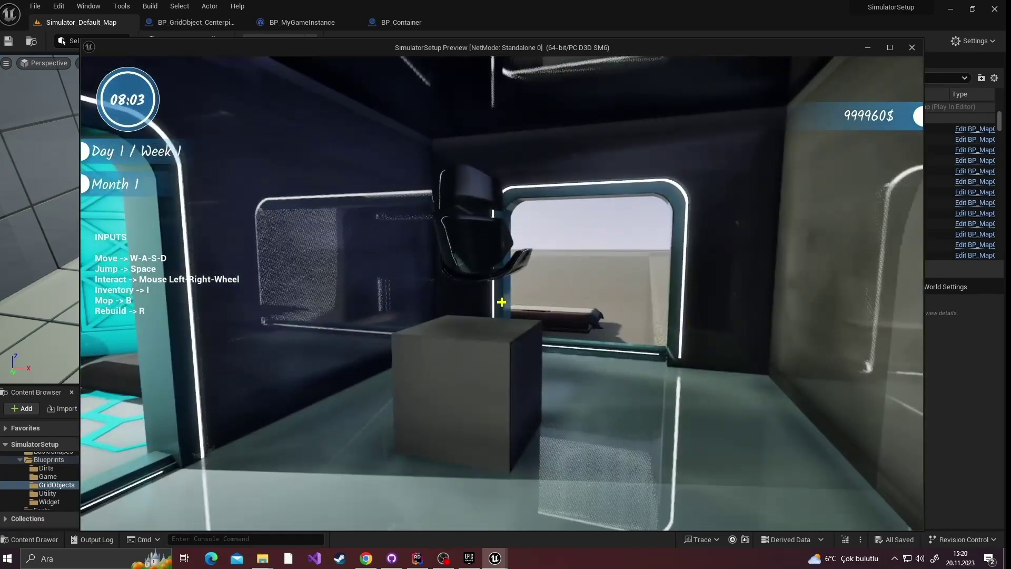
key(Escape)
click(333, 23)
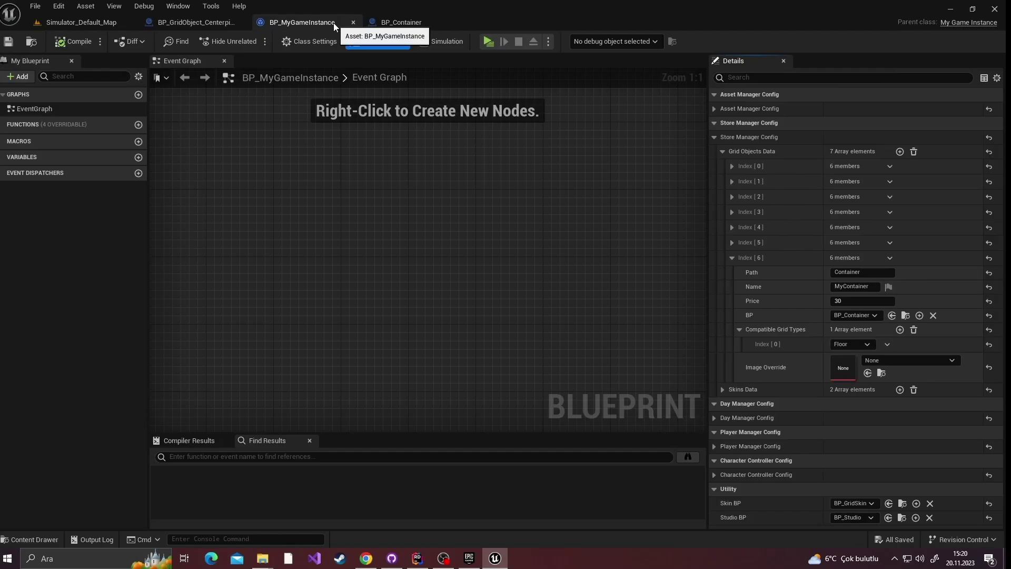
Add a third Skins Data entry, Index [2], named MySkin with its price
click(732, 258)
click(723, 272)
click(732, 287)
click(732, 376)
right_click(733, 377)
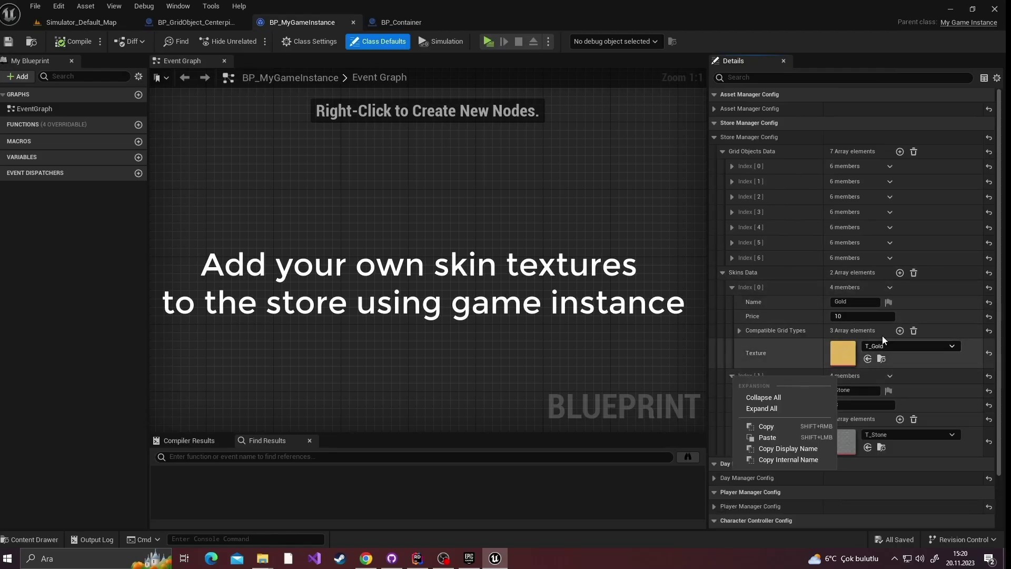
click(866, 291)
click(899, 272)
text(MySkin)
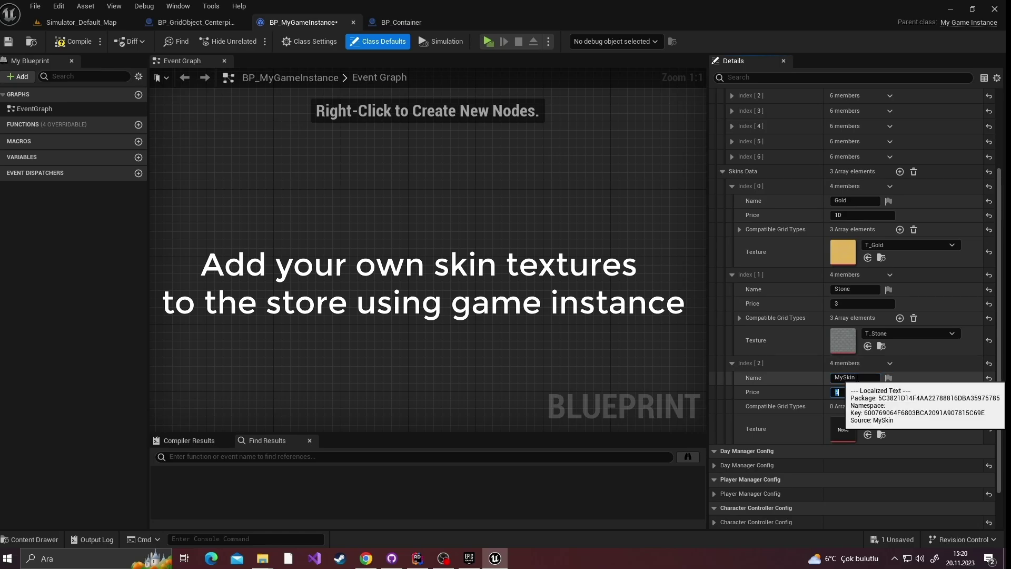
click(899, 407)
click(60, 26)
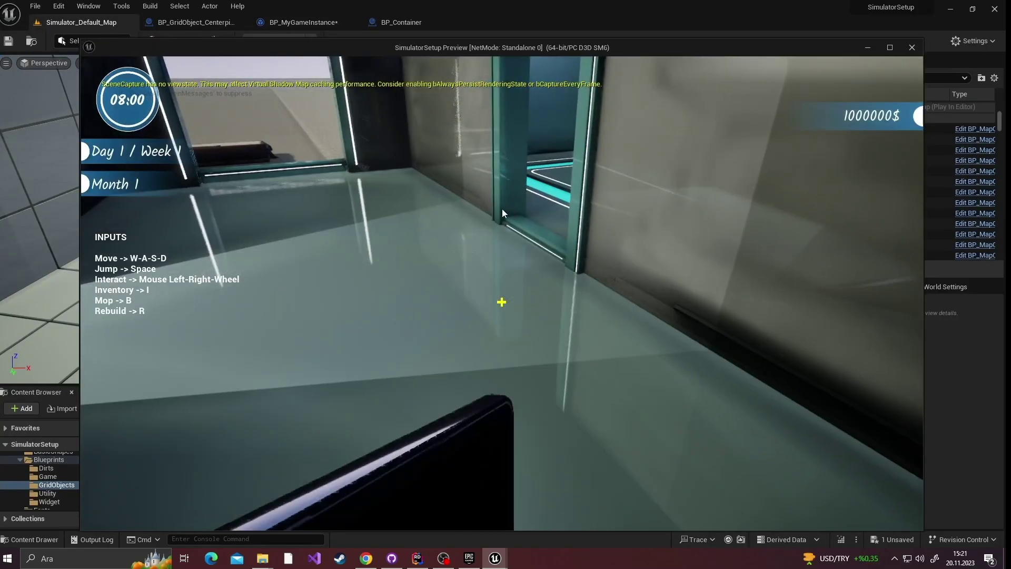
Play-test buying the 5$ MySkin and painting floor and ceiling tiles with it
click(501, 302)
click(350, 172)
key(Escape)
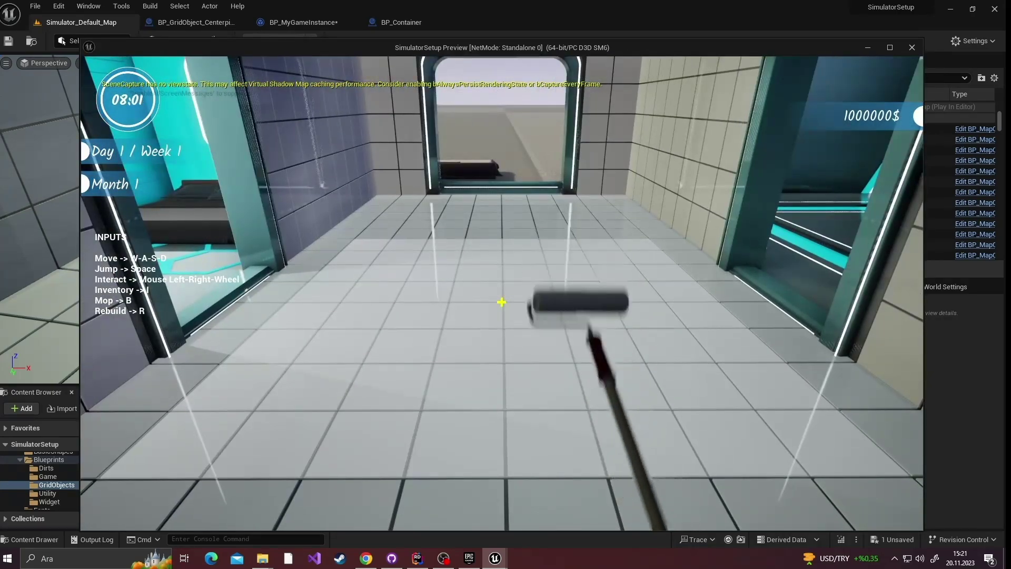
click(501, 302)
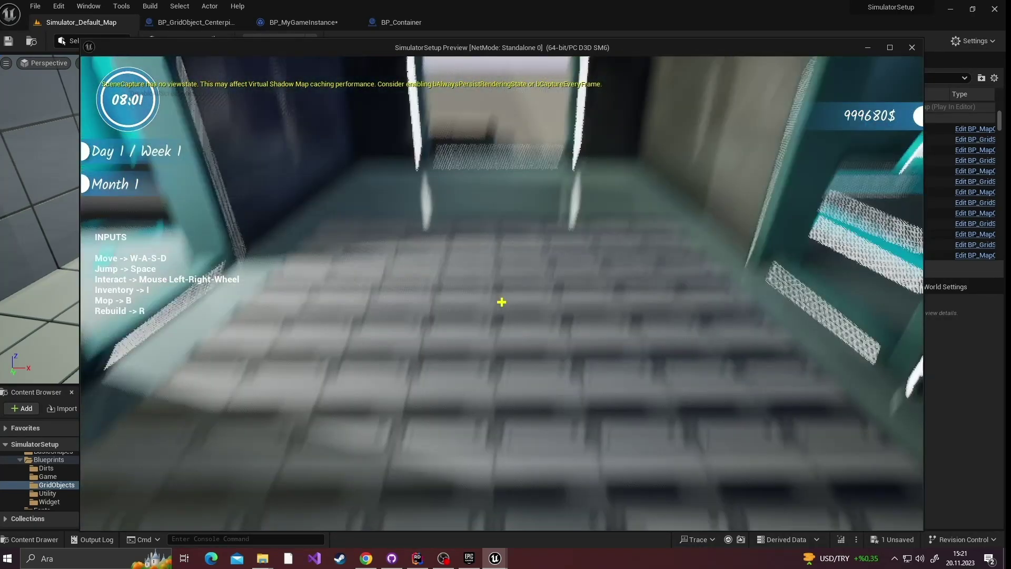
click(501, 302)
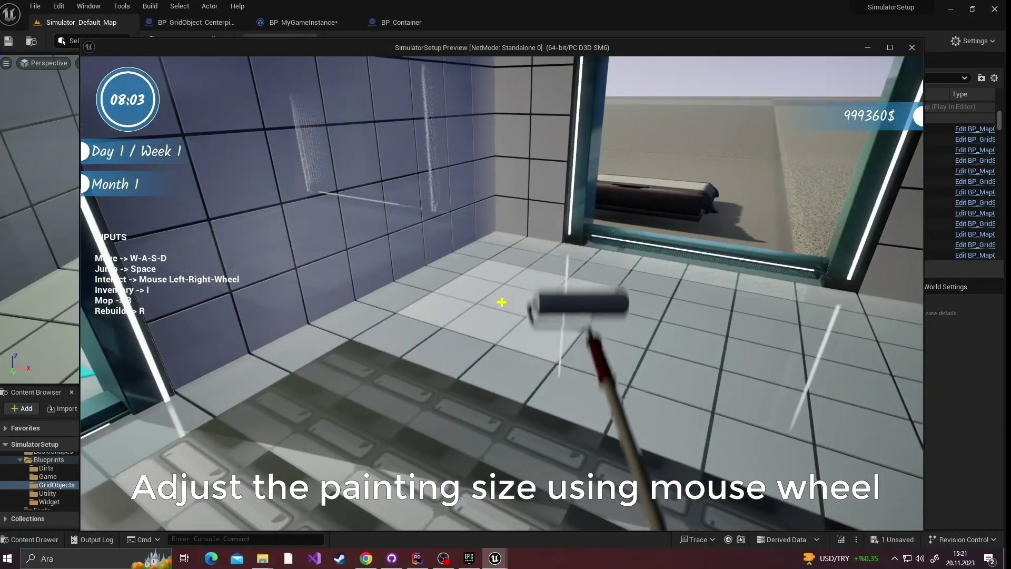
click(501, 302)
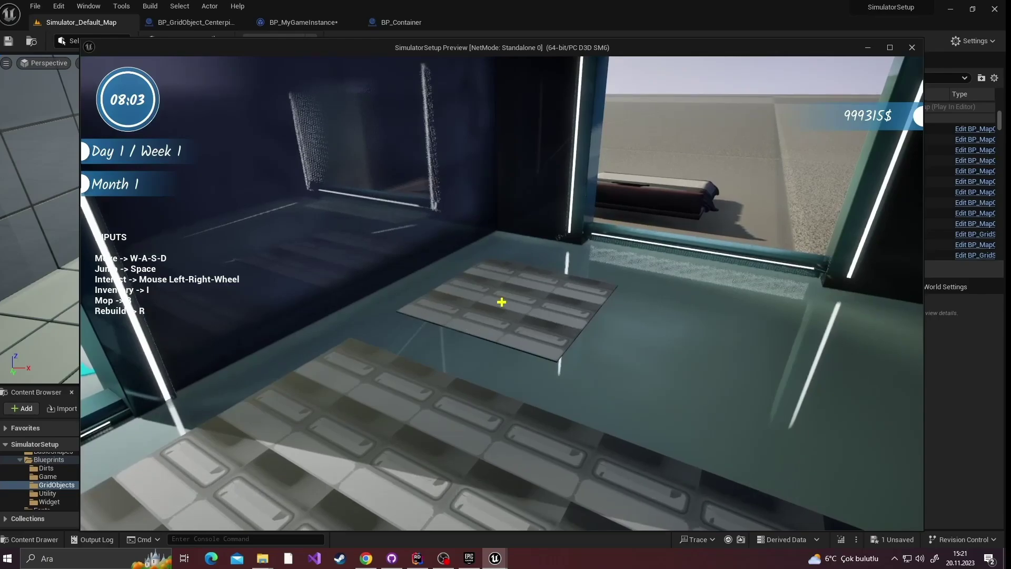
key(Escape)
Collapse the Skins Data, Grid Objects Data and Store Manager Config sections
click(292, 22)
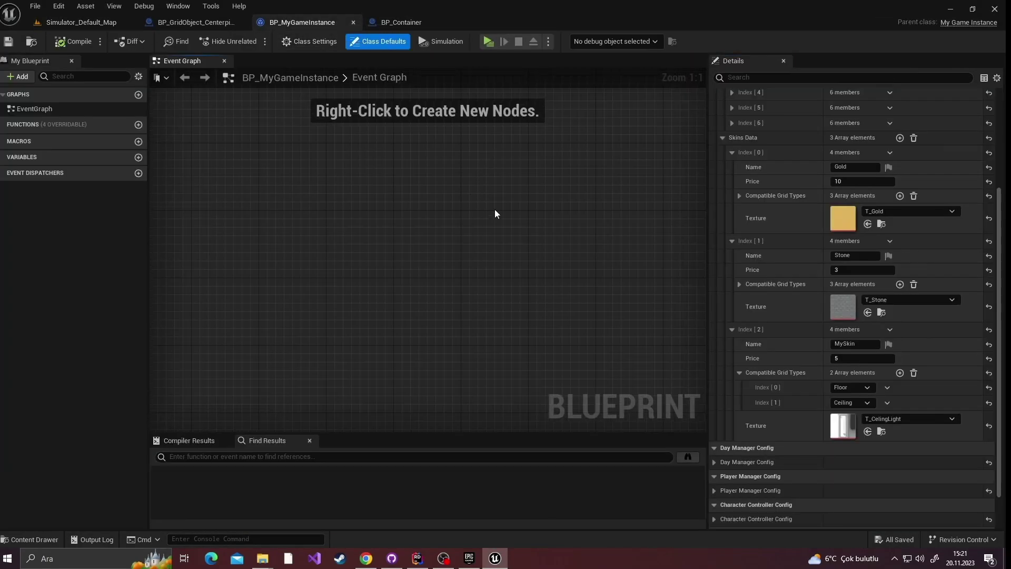
click(79, 22)
click(293, 23)
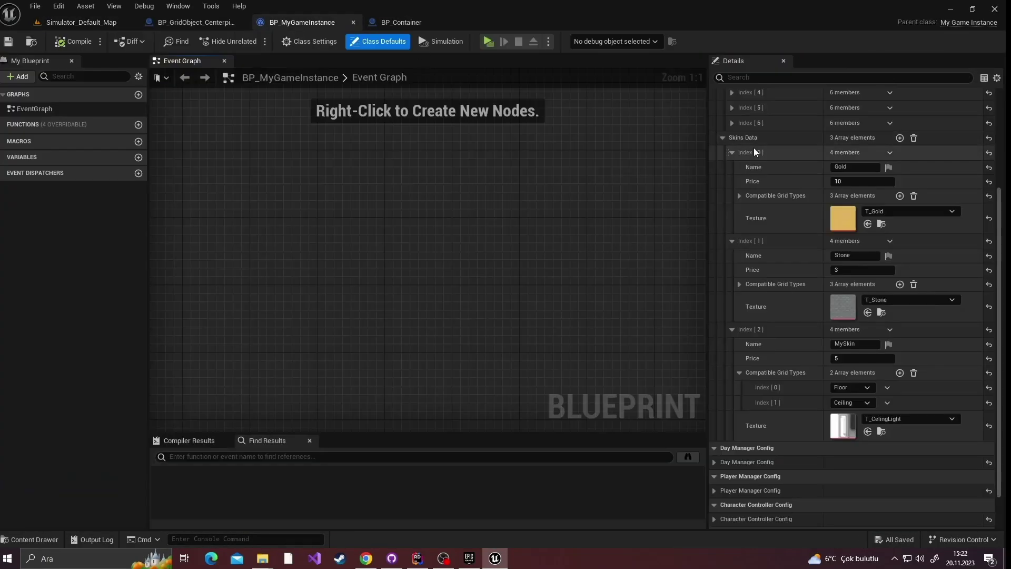
click(722, 138)
Review the Dirt BPs, Day Manager, Player Manager and Character Controller settings
click(712, 109)
click(722, 122)
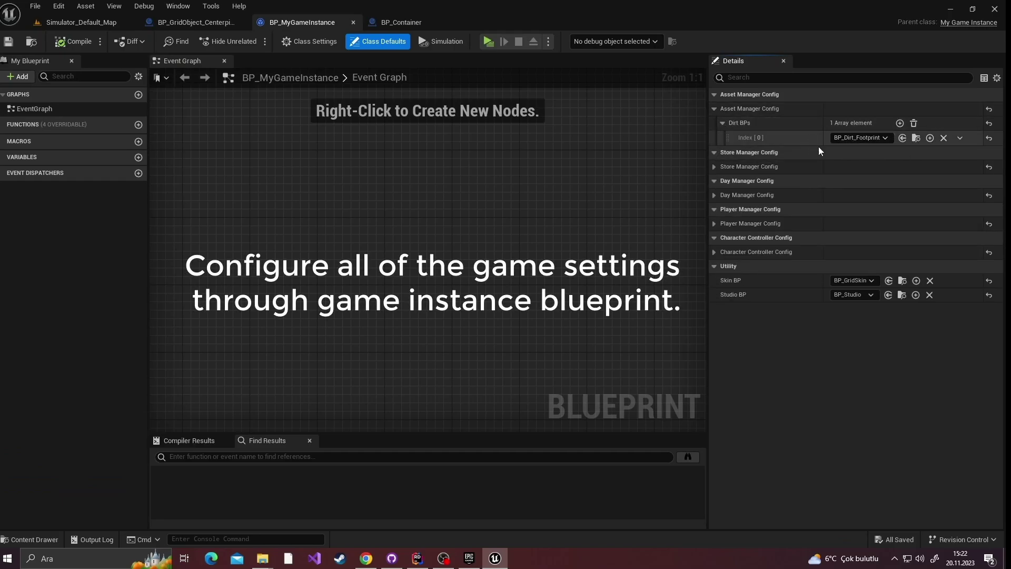
click(714, 167)
click(714, 166)
click(714, 195)
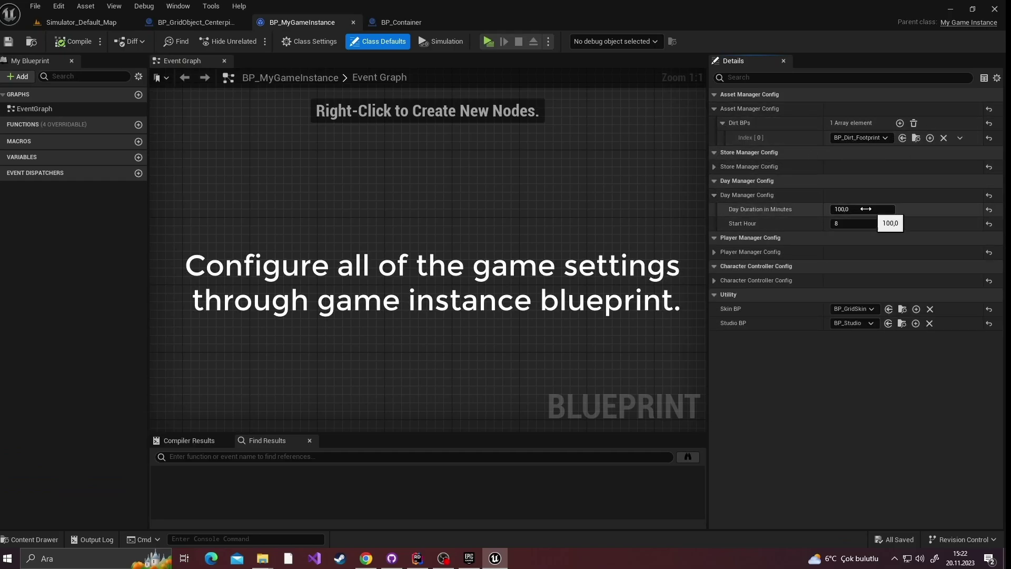
click(714, 252)
click(715, 309)
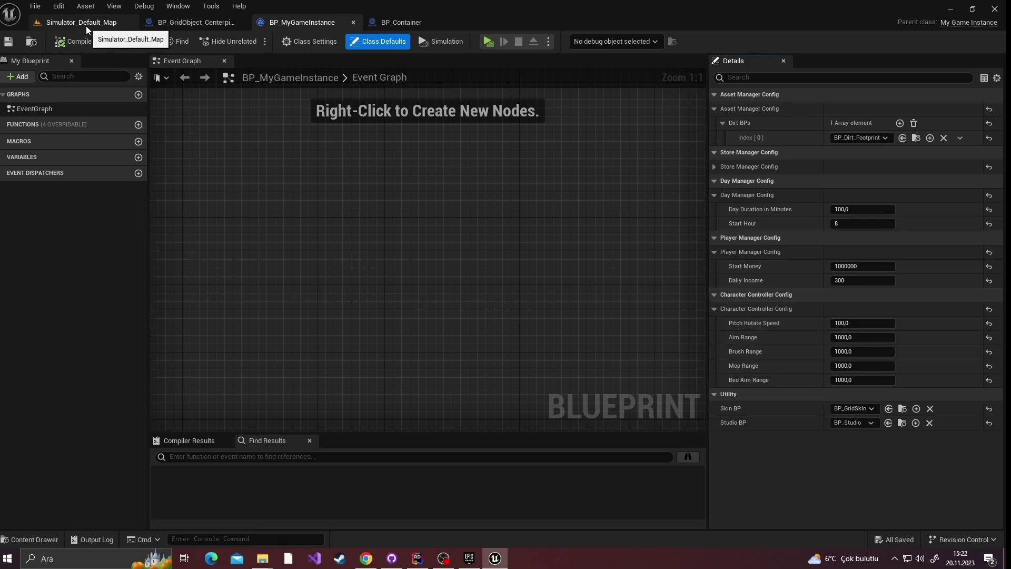
click(84, 23)
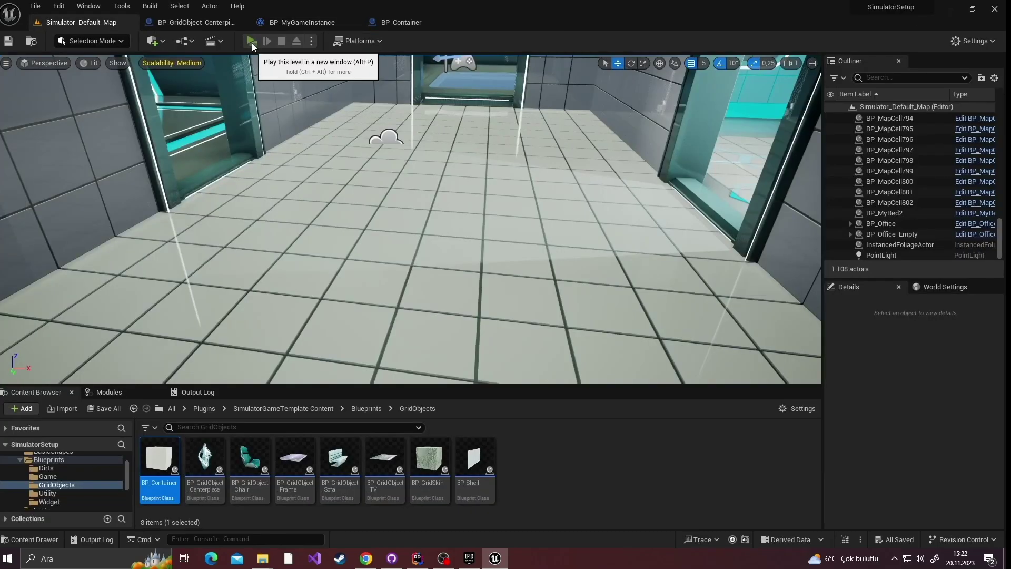
Play-test by sleeping 12 hours to reach 20:02, equipping the mop, and mopping the dirt
click(251, 43)
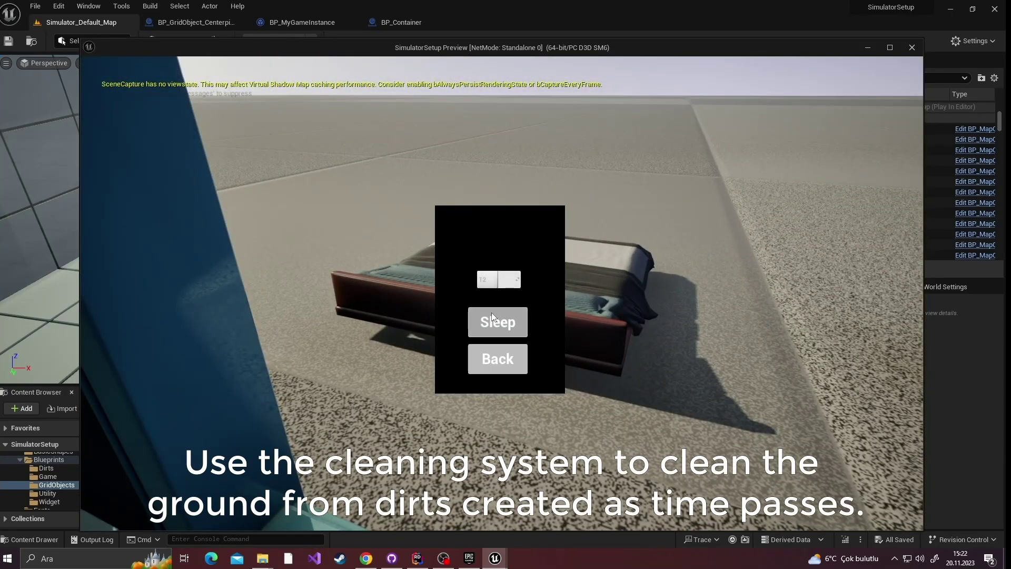
click(491, 315)
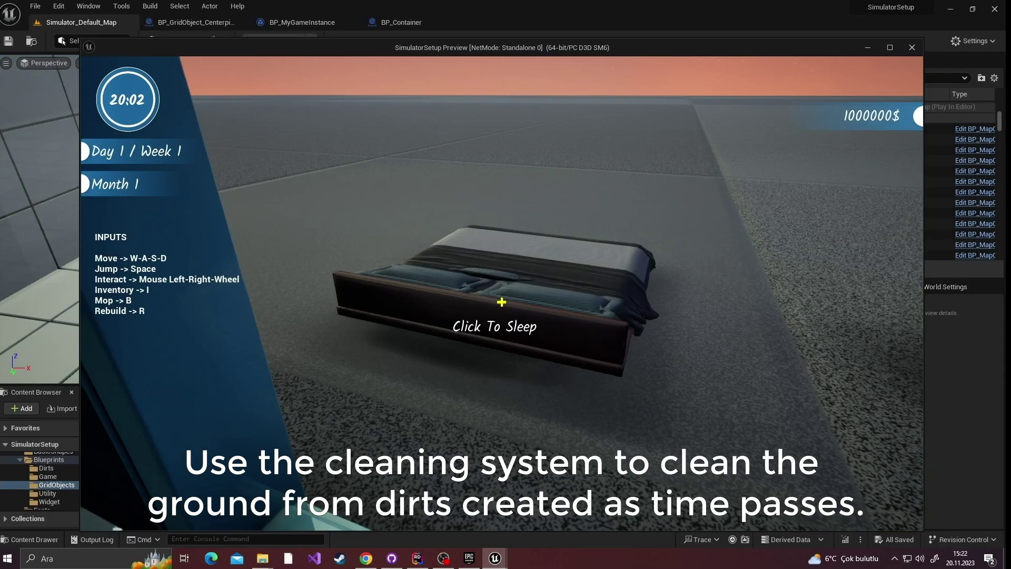
key(b)
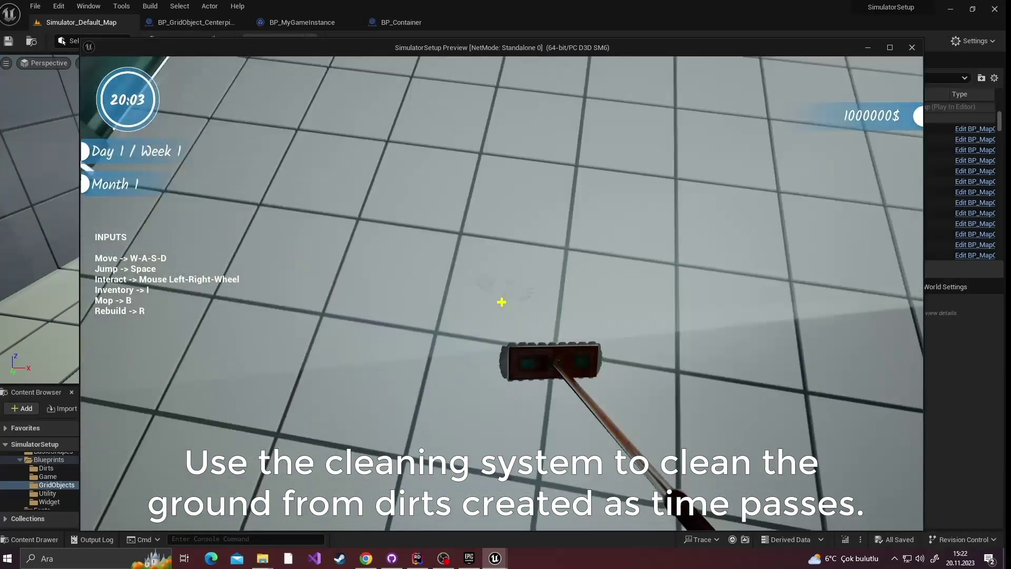
click(501, 302)
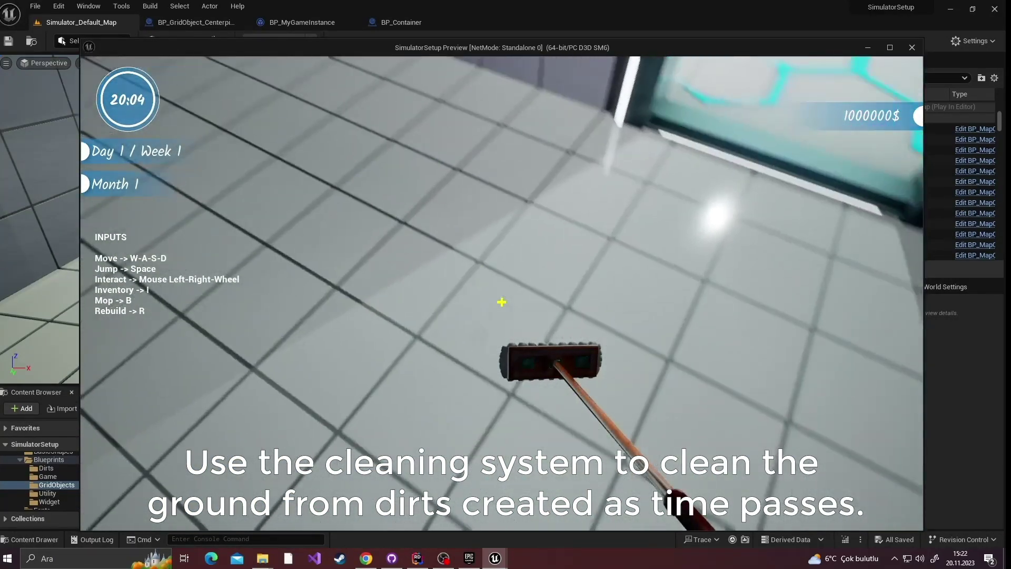